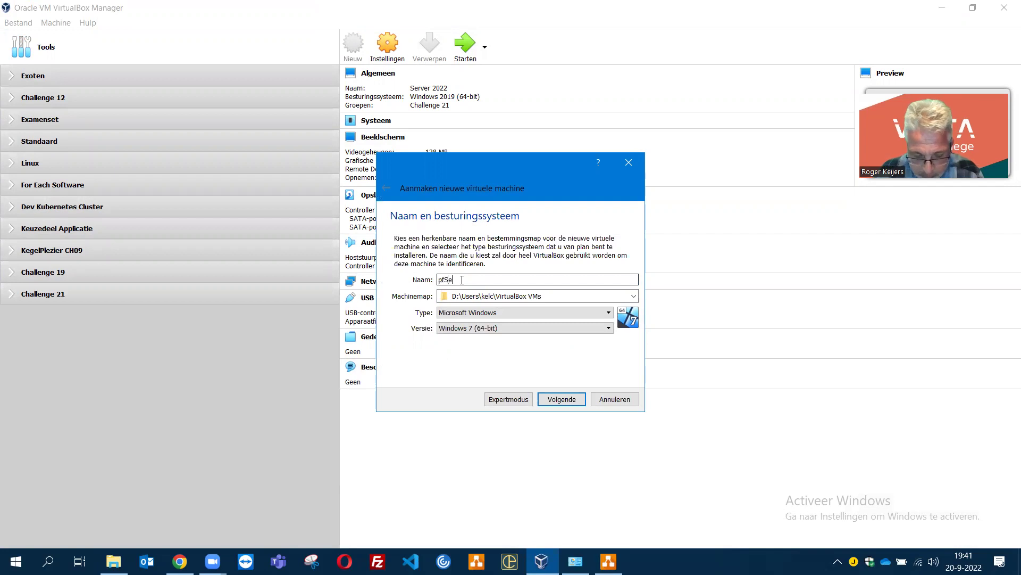
- Name the VM 'pfSense voor RPi' and set its version to Other Linux (64-bit)
{"action": "type", "text": "voor R"}
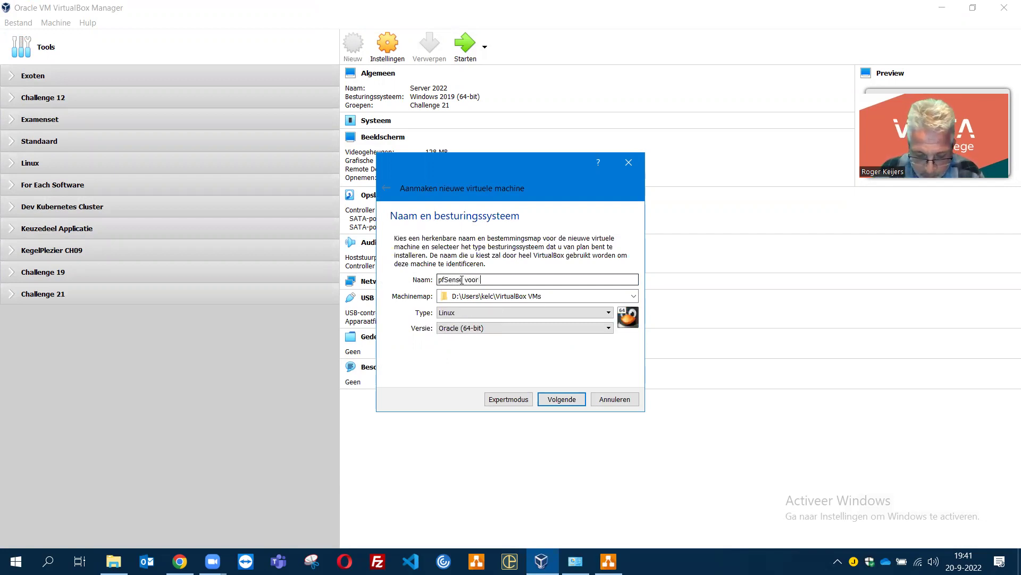
{"action": "type", "text": "P"}
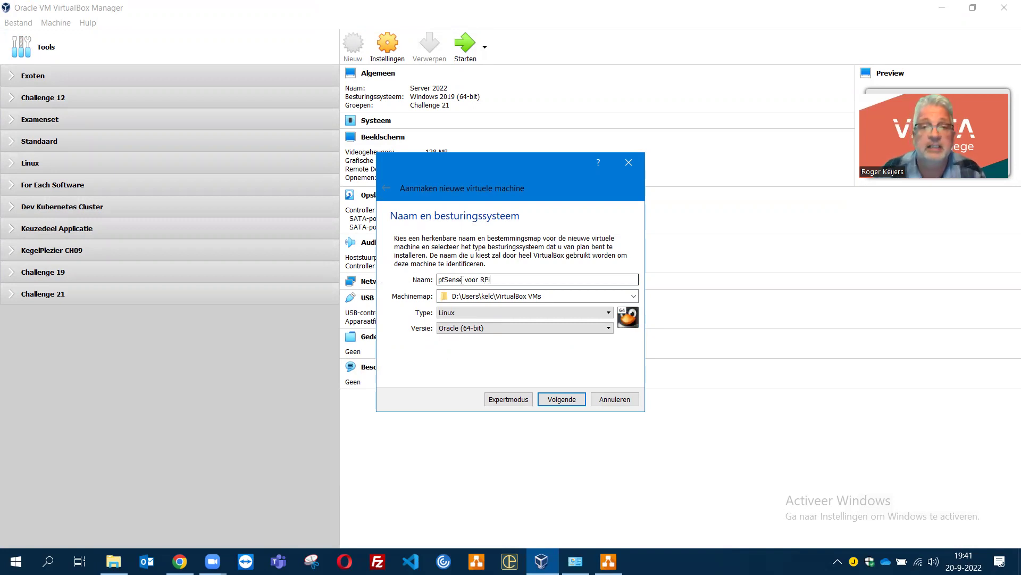
{"action": "type", "text": "i"}
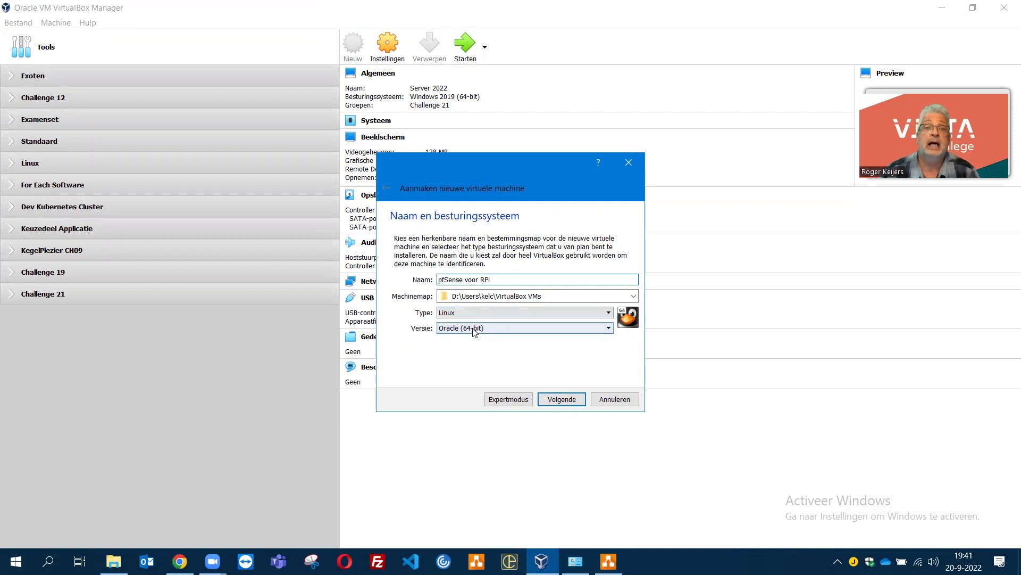
{"action": "left_click", "coordinate": [609, 329]}
{"action": "left_click_drag", "start_coordinate": [609, 370], "coordinate": [608, 396]}
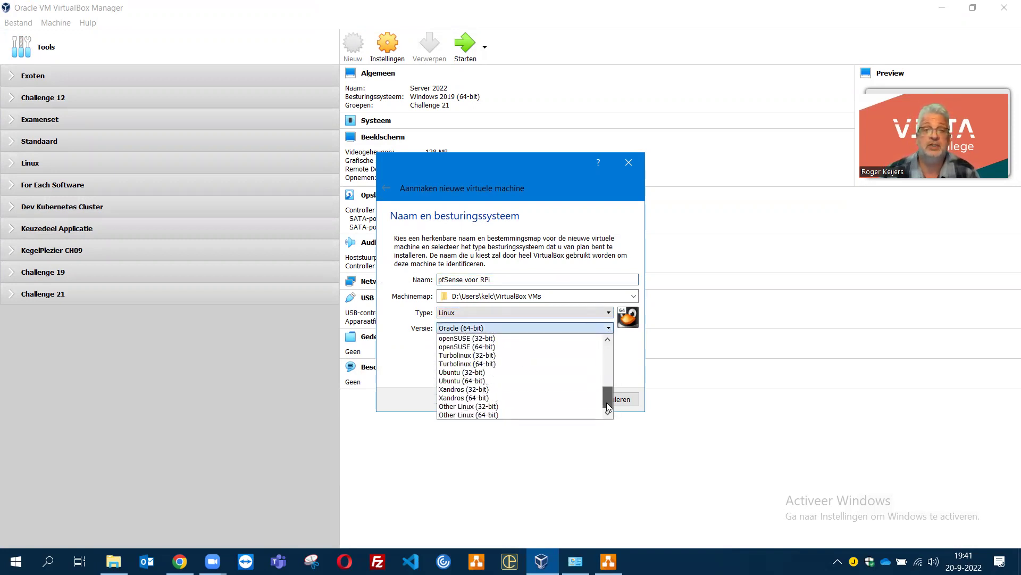
{"action": "left_click", "coordinate": [528, 415]}
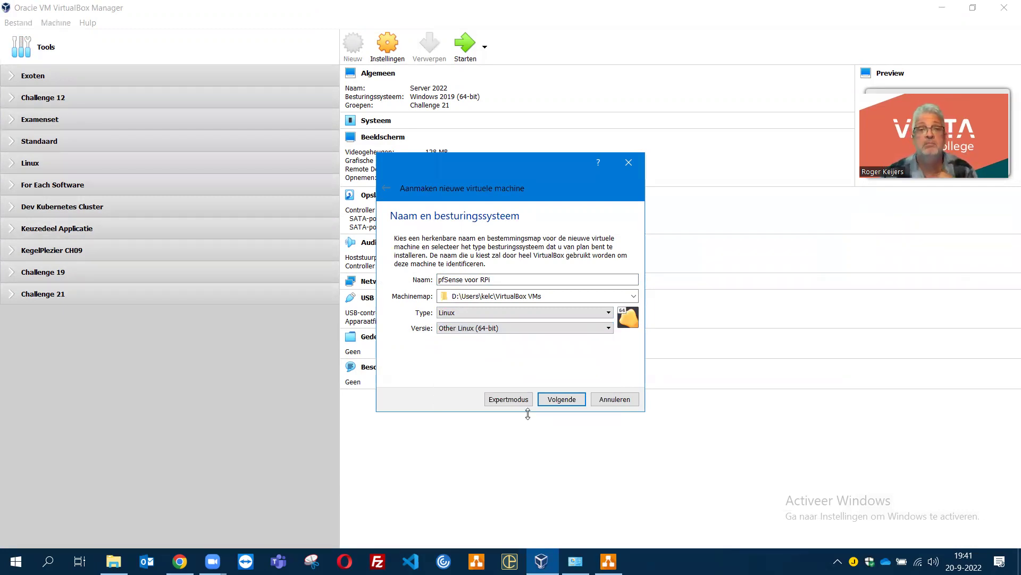
{"action": "left_click", "coordinate": [561, 400]}
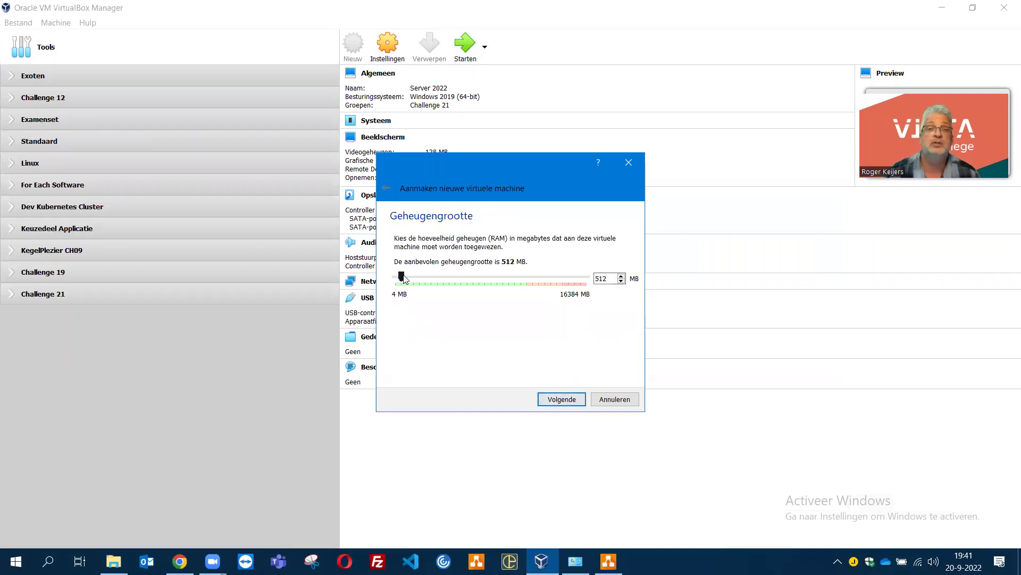
- Give the VM 1024 MB of memory and a new VDI hard disk with default storage
{"action": "left_click_drag", "start_coordinate": [402, 277], "coordinate": [412, 279]}
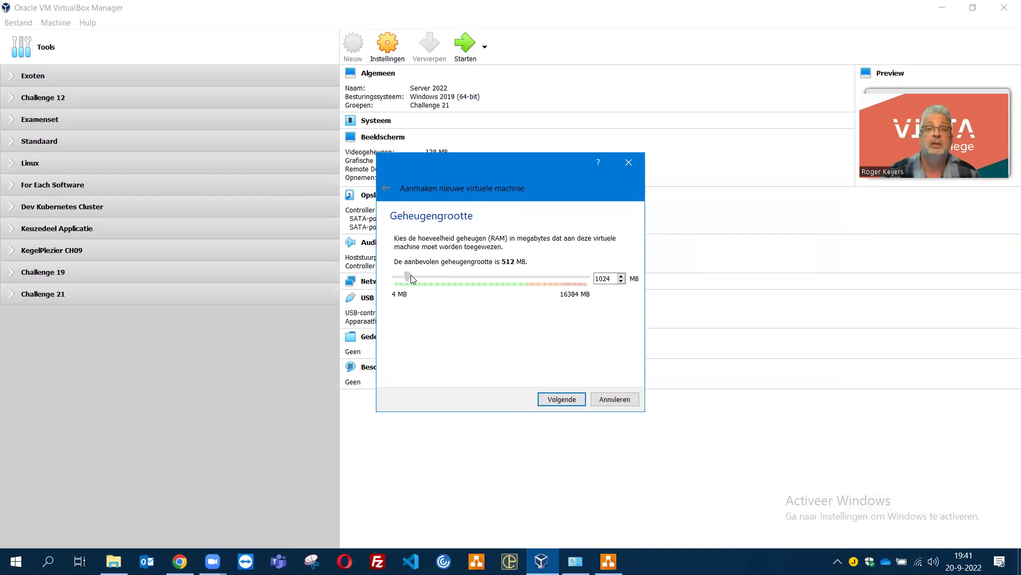
{"action": "left_click", "coordinate": [554, 402]}
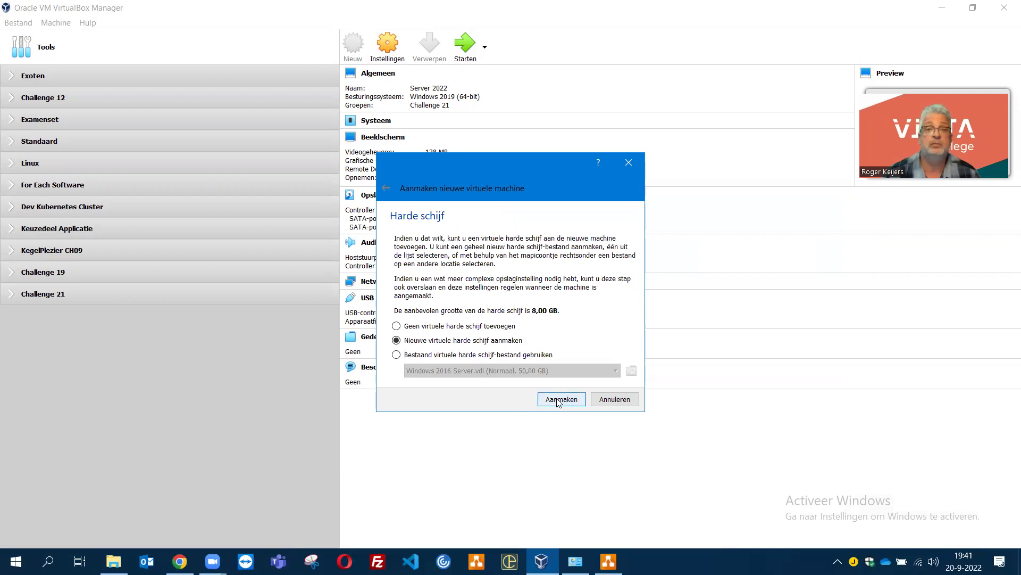
{"action": "left_click", "coordinate": [556, 401]}
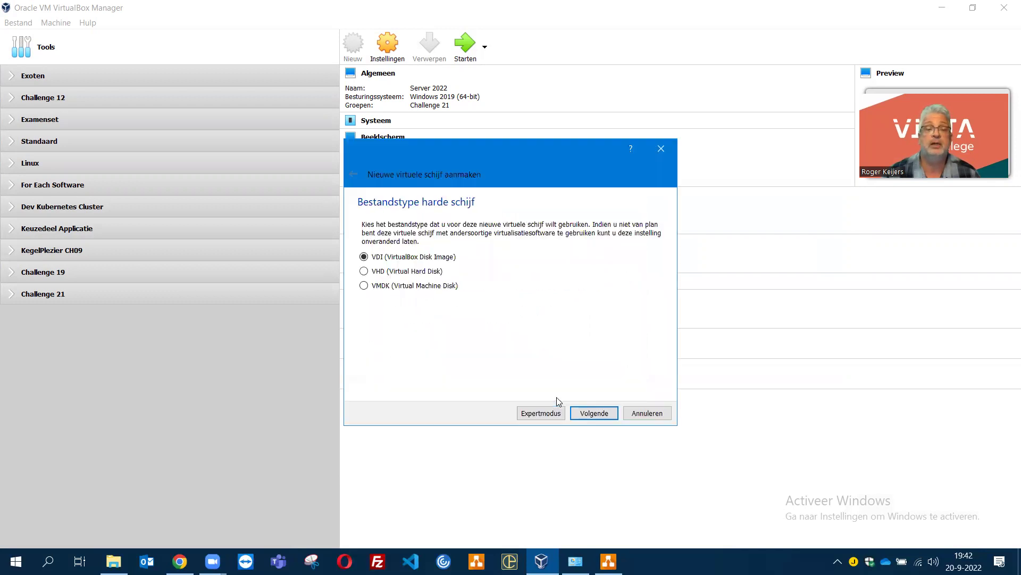
{"action": "left_click", "coordinate": [590, 414]}
{"action": "left_click", "coordinate": [593, 414]}
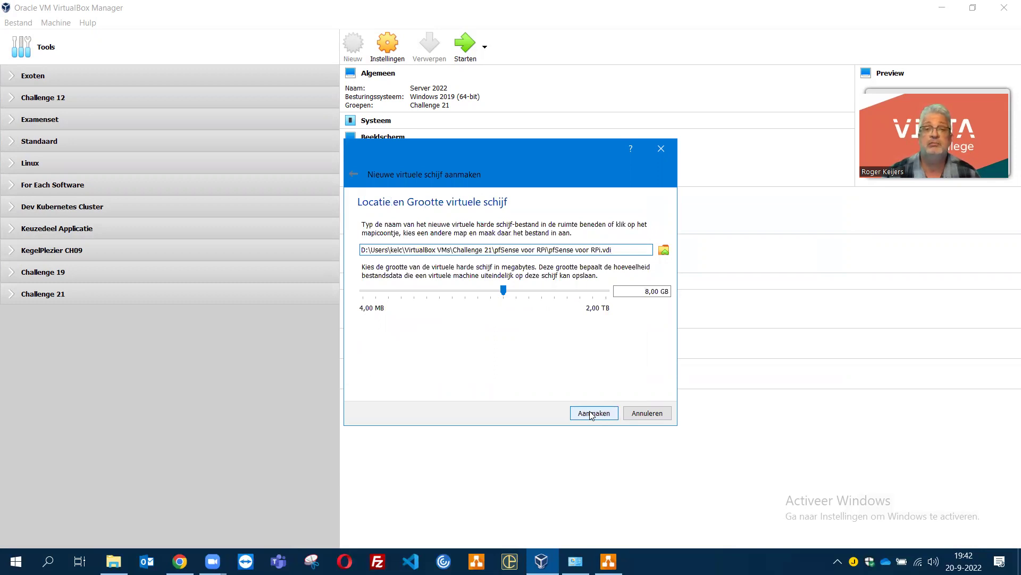
- Create the 8 GB disk and move the VM out of the Challenge 21 group
{"action": "left_click", "coordinate": [591, 414]}
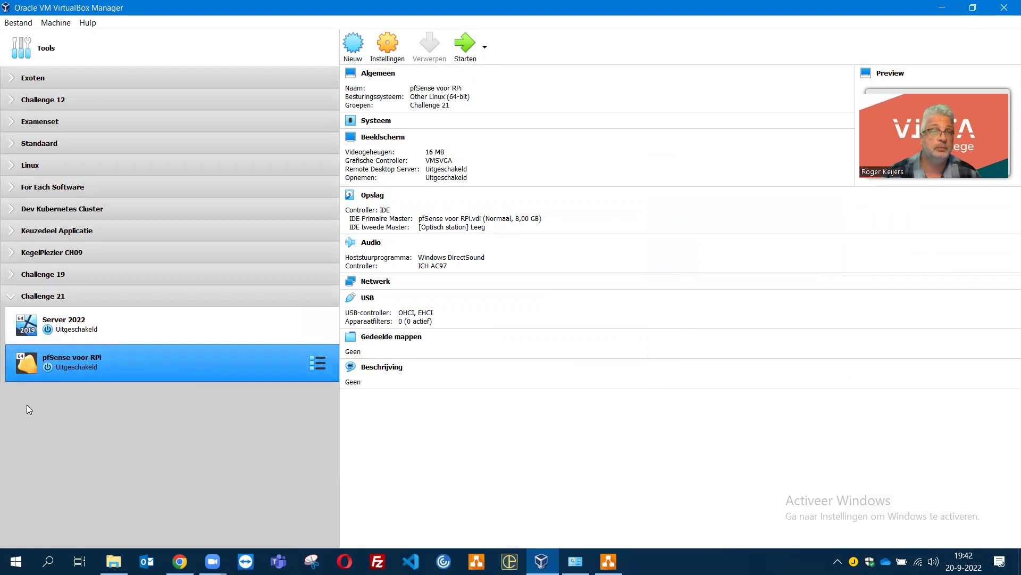
{"action": "left_click", "coordinate": [13, 296]}
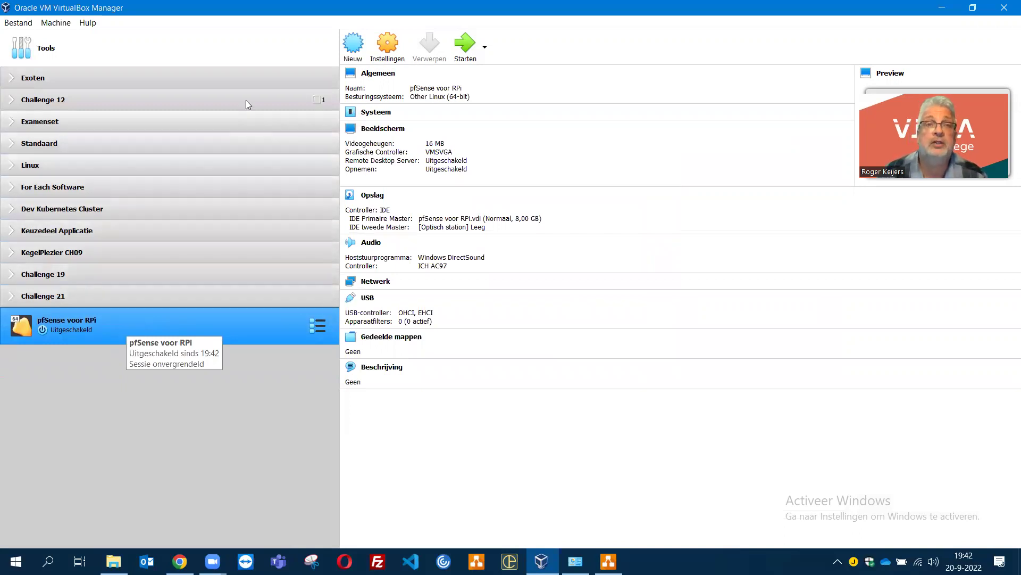
{"action": "left_click", "coordinate": [384, 51]}
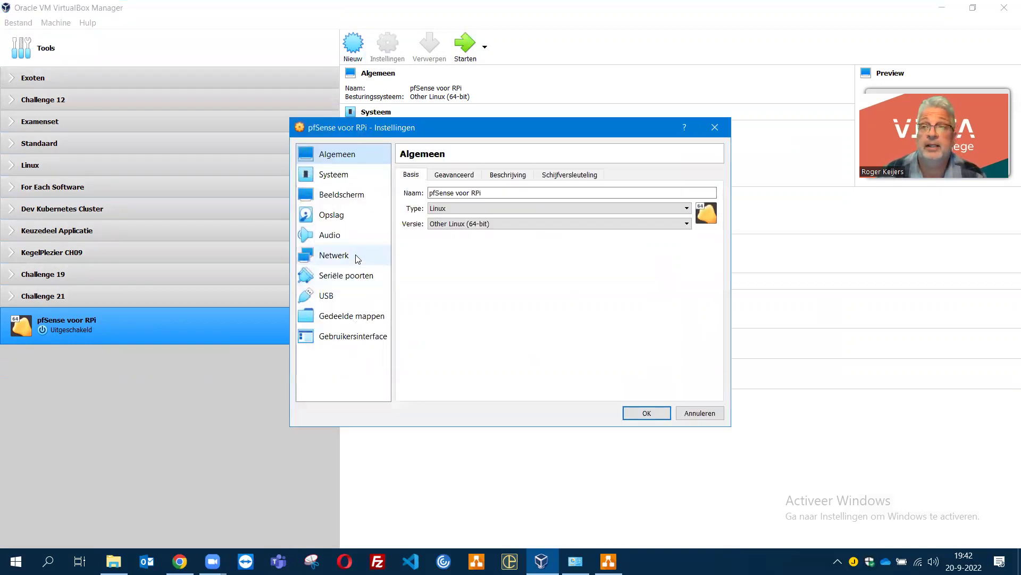
- Bridge Adapter 1 to the Intel Wireless-AC 9560 with promiscuous mode Alle toestaan
{"action": "left_click", "coordinate": [357, 257]}
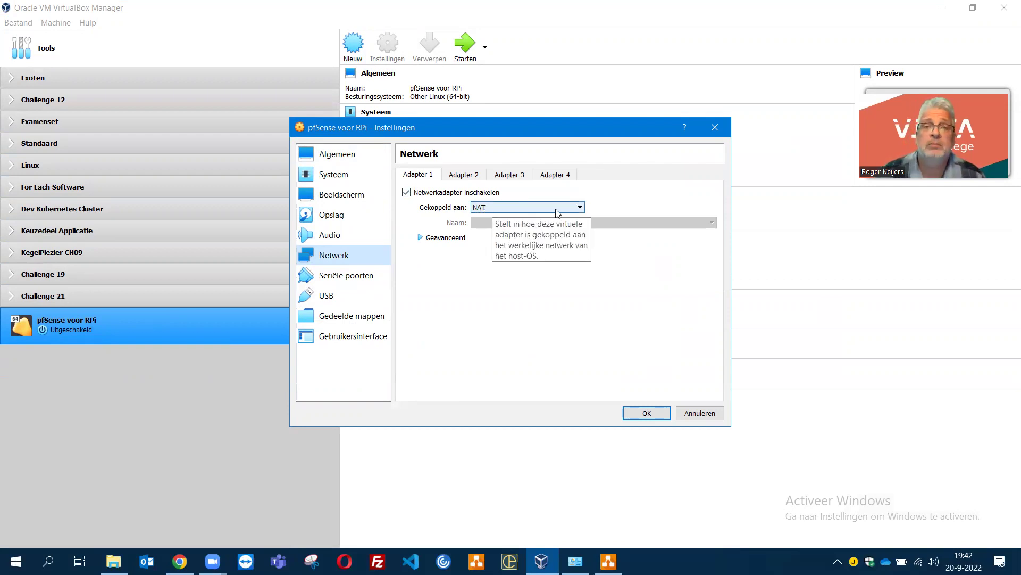
{"action": "left_click", "coordinate": [580, 208]}
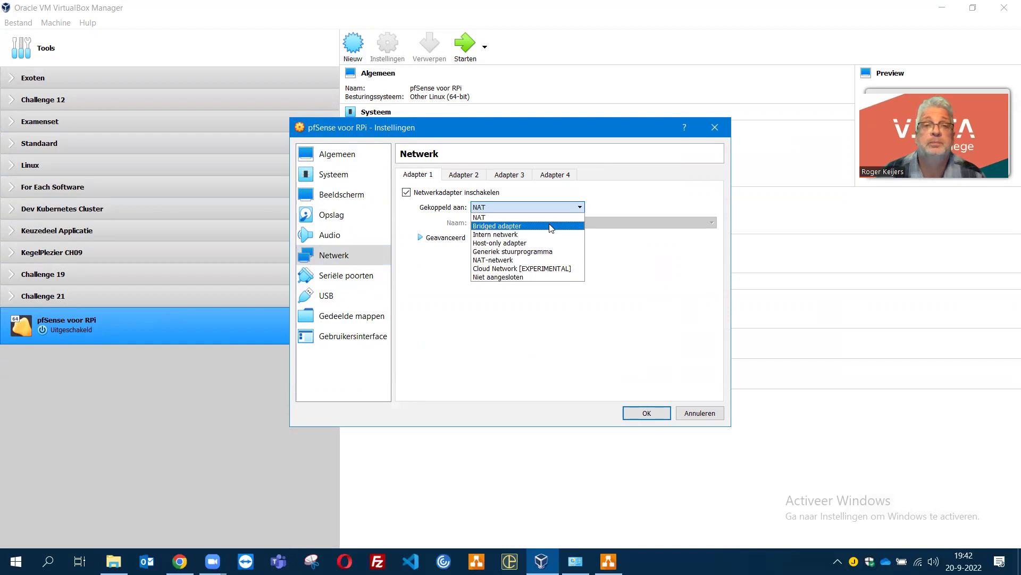
{"action": "left_click", "coordinate": [551, 226]}
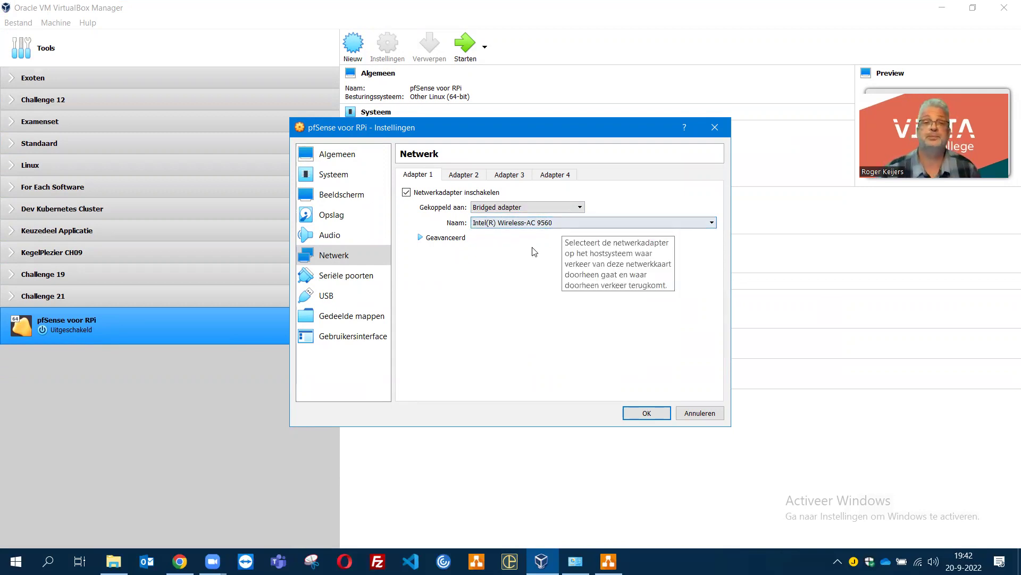
{"action": "left_click", "coordinate": [420, 238]}
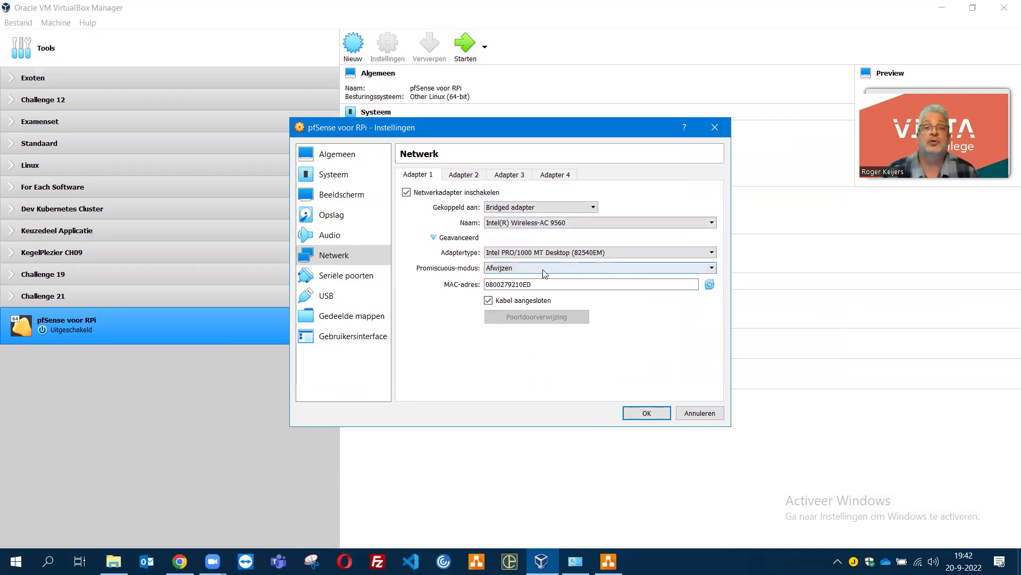
{"action": "left_click", "coordinate": [711, 268]}
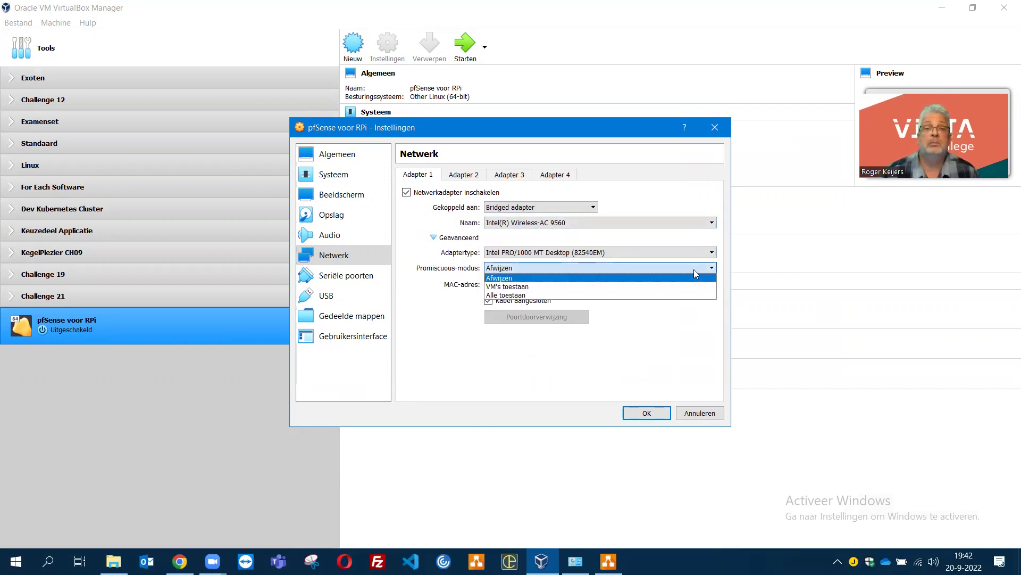
{"action": "left_click", "coordinate": [616, 295]}
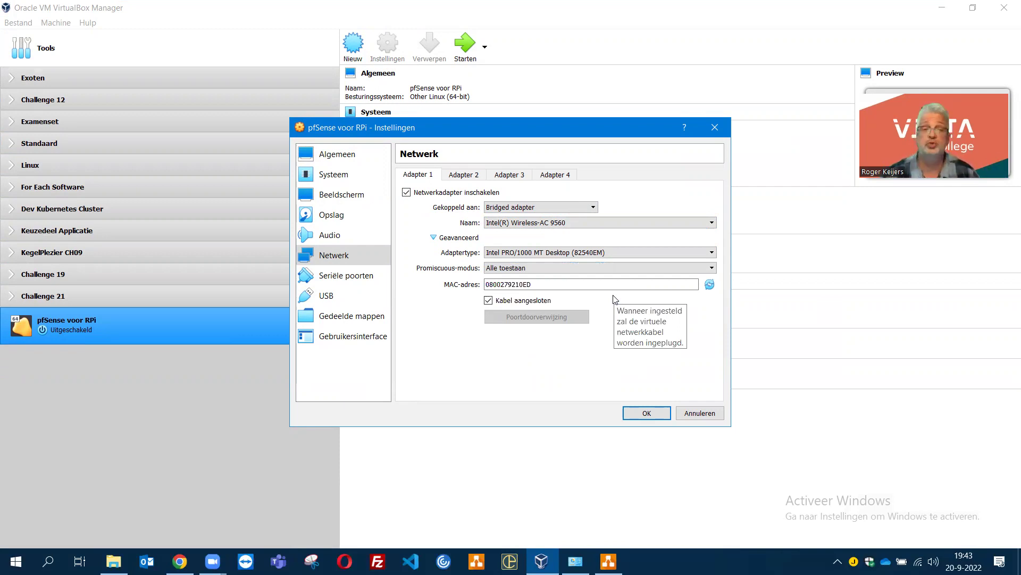
{"action": "left_click", "coordinate": [465, 175]}
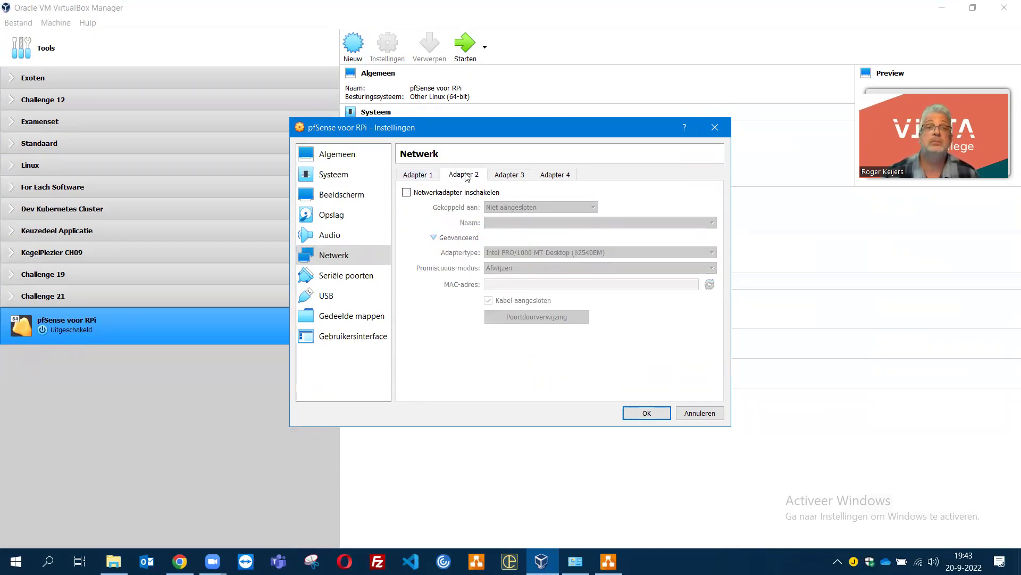
- Enable Adapter 2, bridge it to Intel Ethernet Connection (7) I219-V with Alle toestaan, and save
{"action": "left_click", "coordinate": [407, 193]}
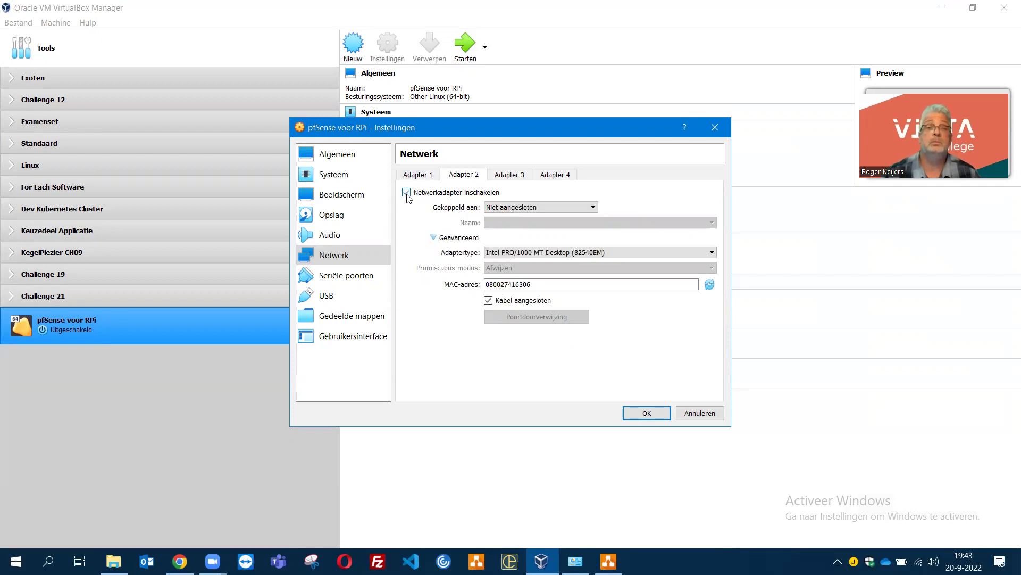
{"action": "left_click", "coordinate": [594, 208]}
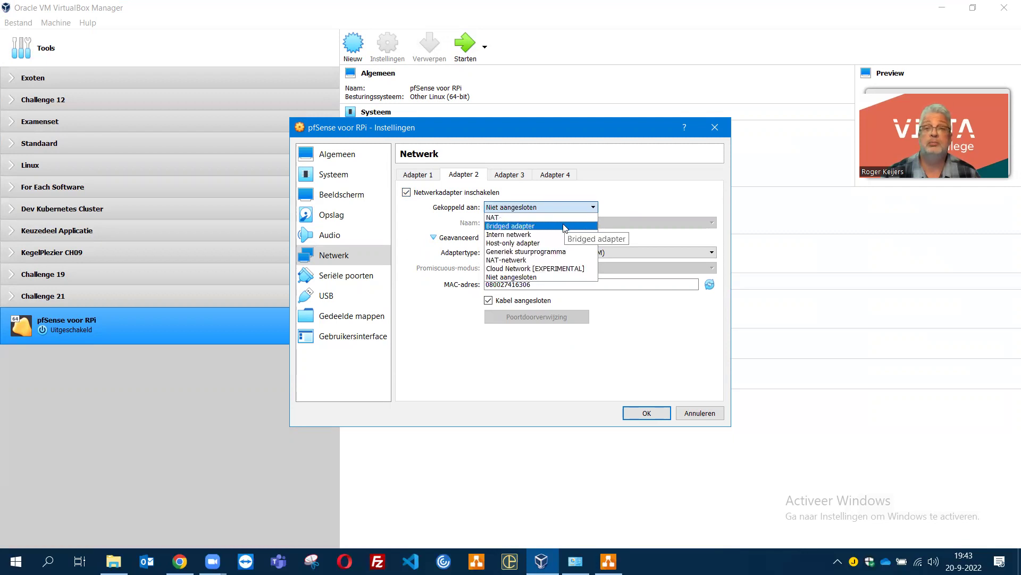
{"action": "left_click", "coordinate": [565, 226]}
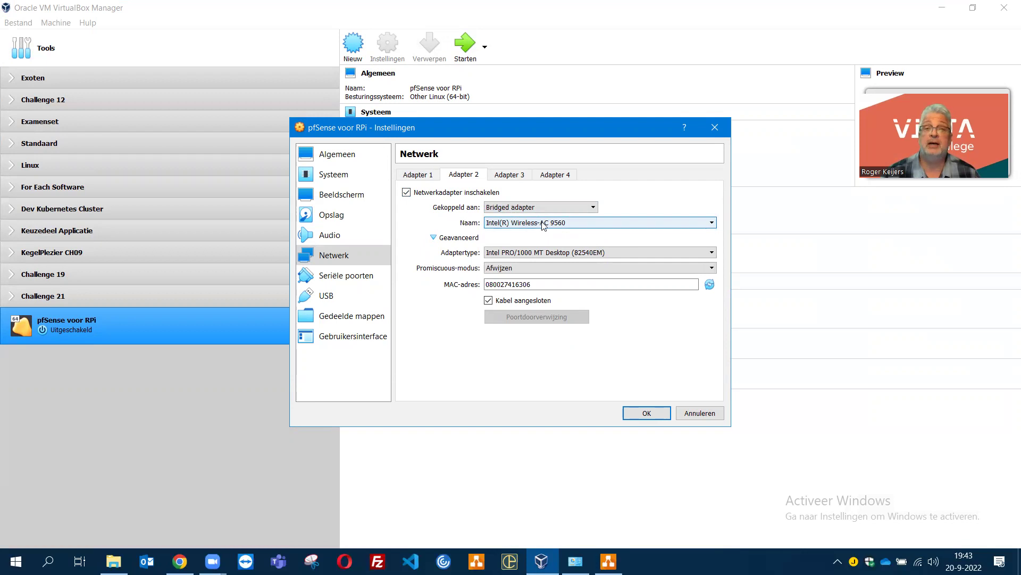
{"action": "left_click", "coordinate": [712, 224]}
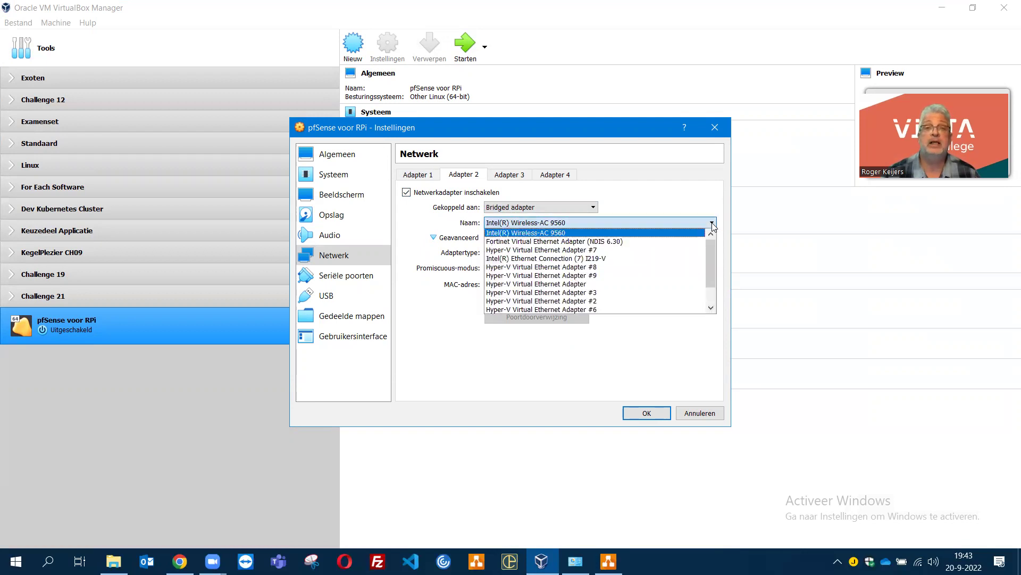
{"action": "left_click", "coordinate": [629, 259]}
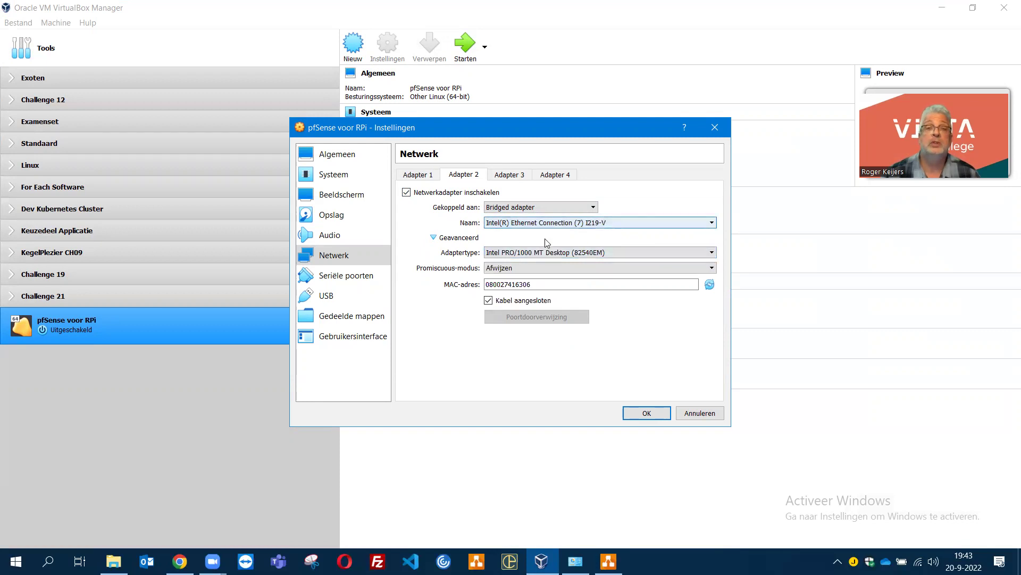
{"action": "left_click", "coordinate": [694, 270]}
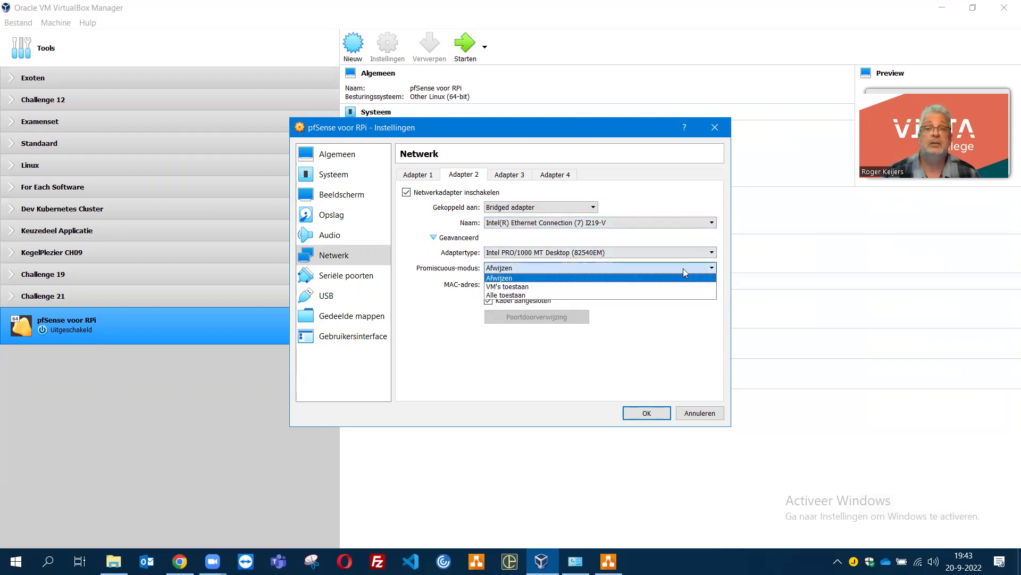
{"action": "left_click", "coordinate": [616, 295]}
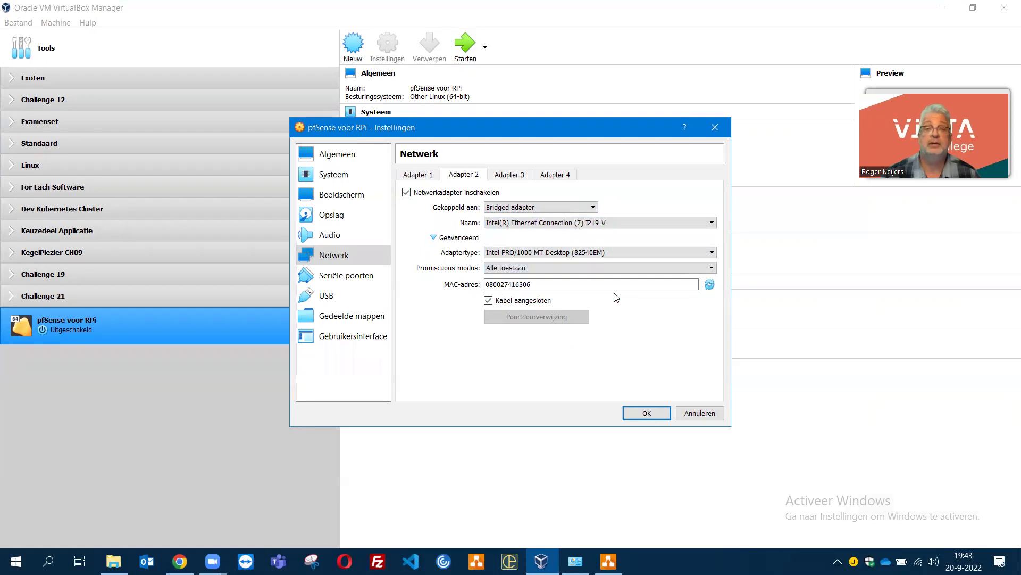
{"action": "left_click", "coordinate": [647, 414]}
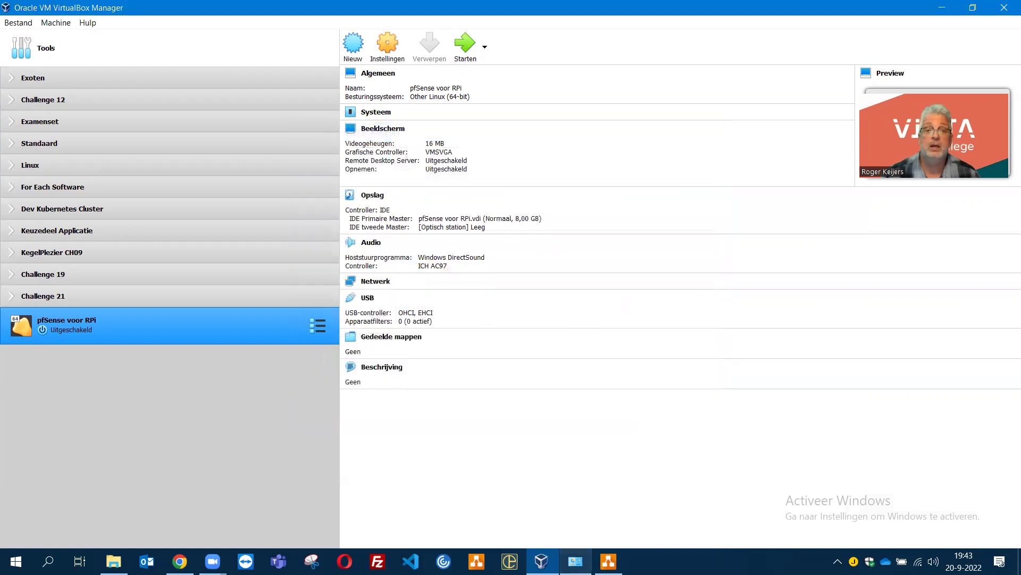
{"action": "left_click", "coordinate": [609, 561]}
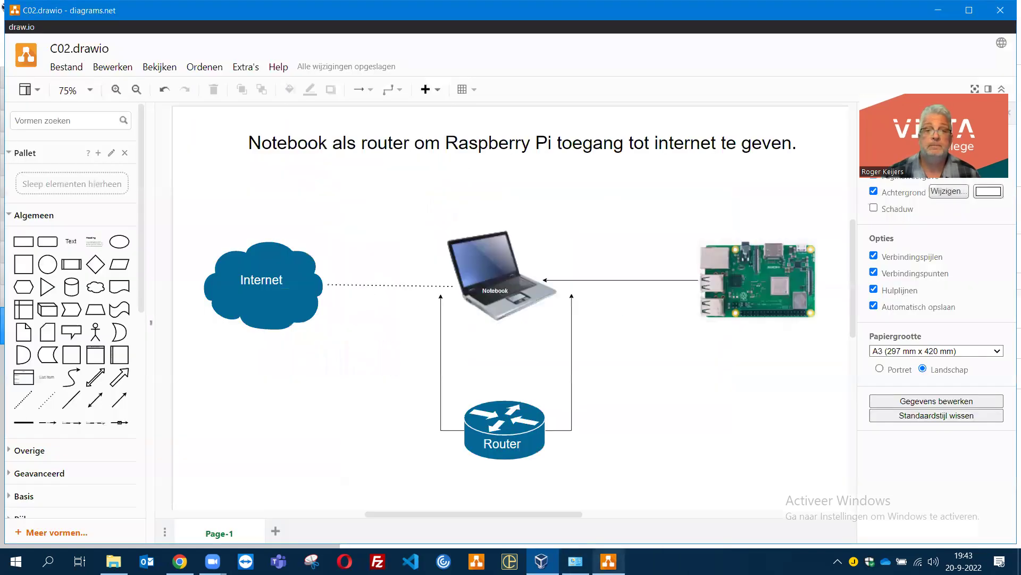
{"action": "left_click", "coordinate": [442, 332]}
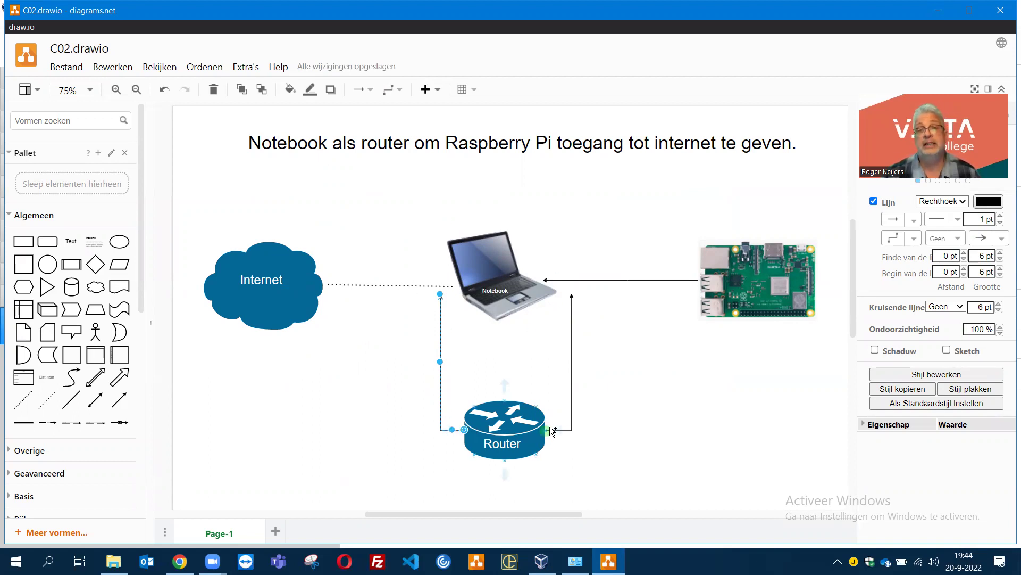
{"action": "mouse_move", "coordinate": [574, 434]}
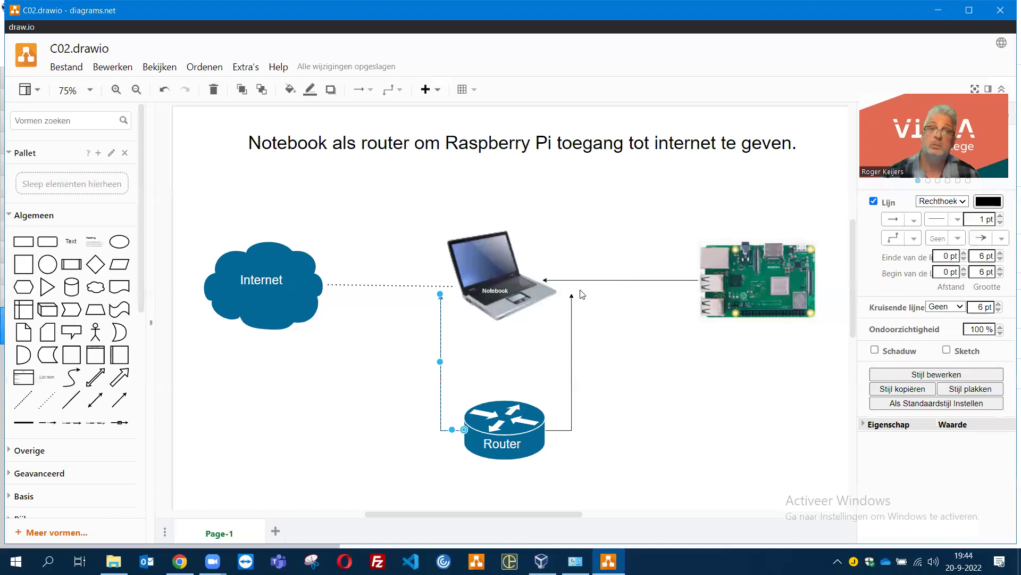
{"action": "left_click", "coordinate": [939, 11]}
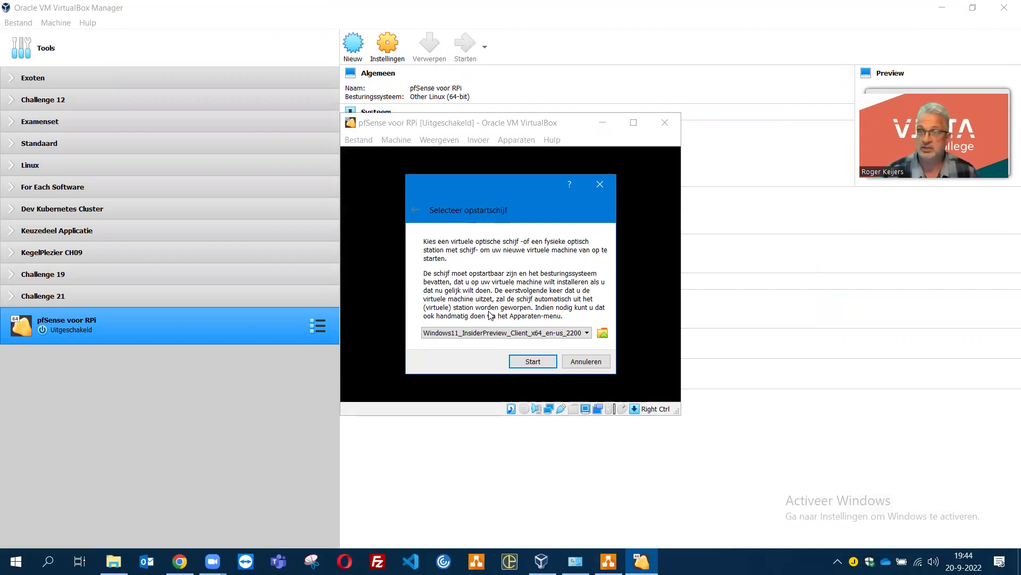
- Bring up the Optische schijven selecteren window to choose the VM's boot ISO
{"action": "left_click", "coordinate": [587, 333]}
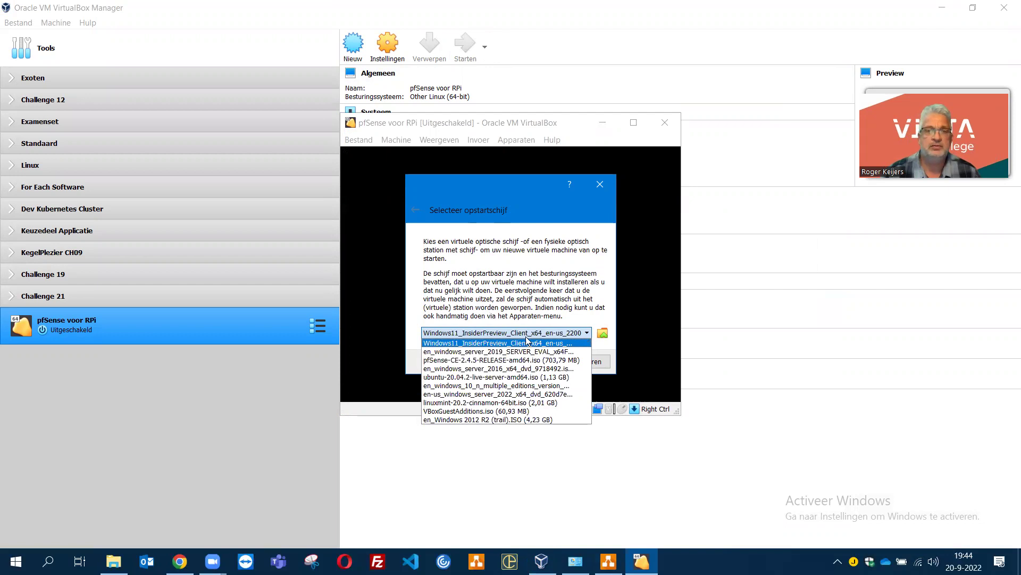
{"action": "left_click", "coordinate": [581, 313]}
{"action": "left_click", "coordinate": [604, 333]}
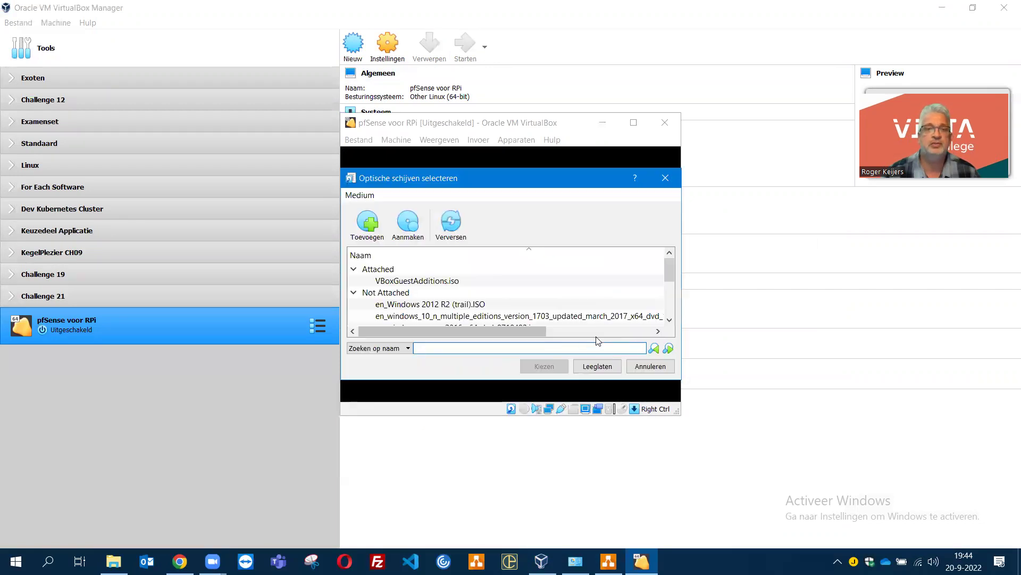
- Add pfSense-CE-2.6.0-RELEASE-amd64.iso from E: and start the VM from it
{"action": "left_click", "coordinate": [368, 227]}
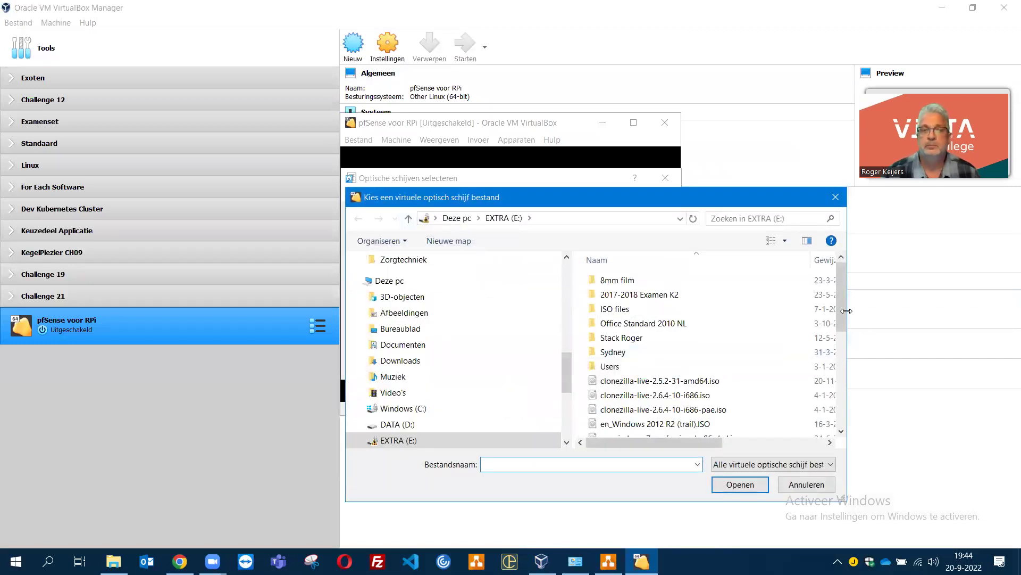
{"action": "left_click_drag", "start_coordinate": [843, 310], "coordinate": [844, 385]}
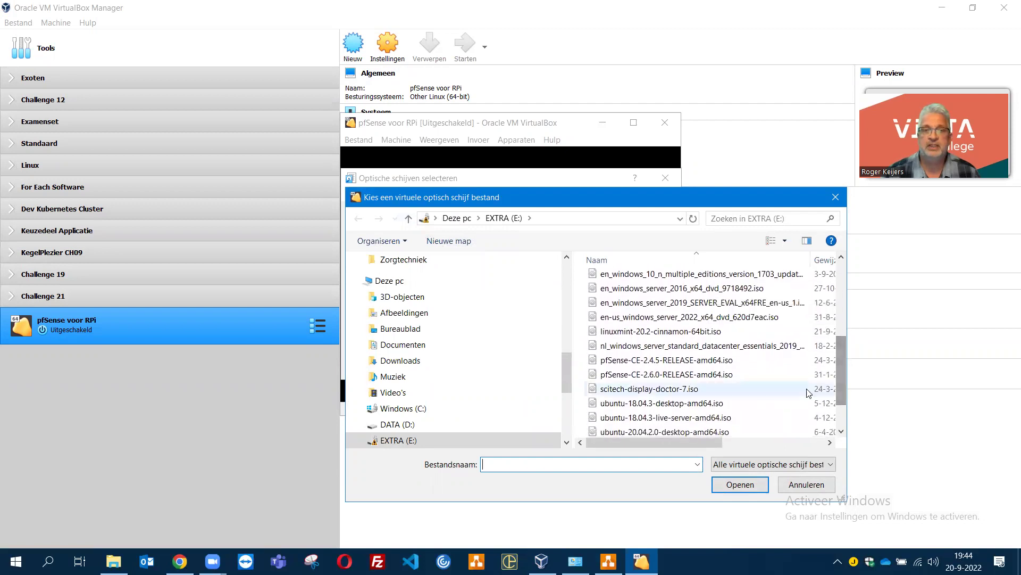
{"action": "left_click", "coordinate": [671, 375]}
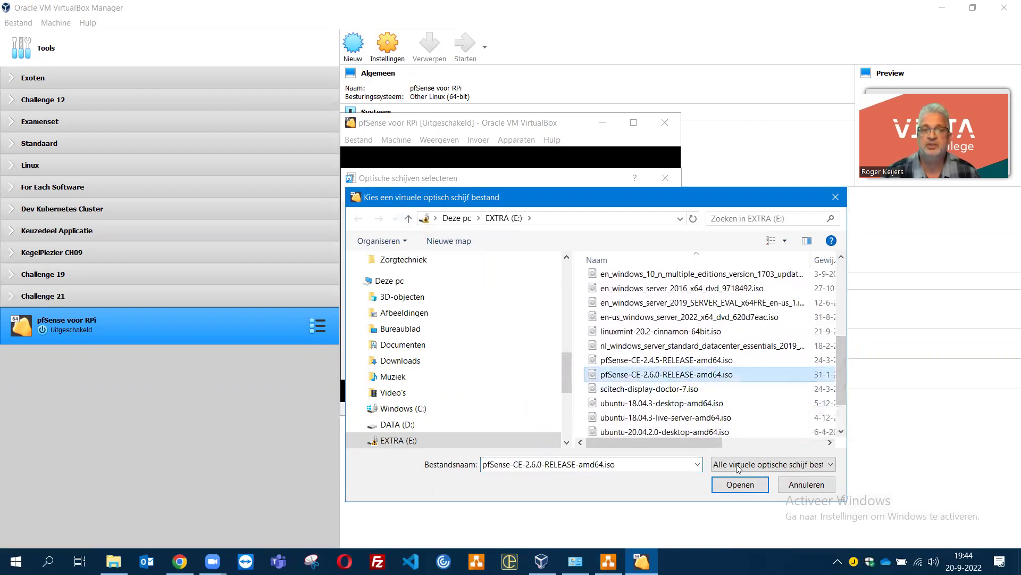
{"action": "left_click", "coordinate": [751, 487]}
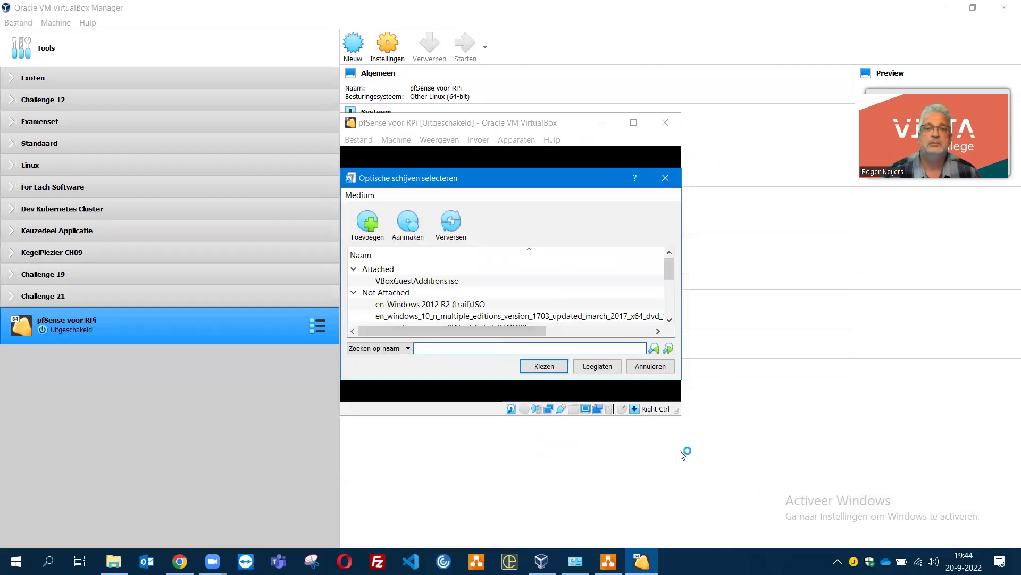
{"action": "left_click_drag", "start_coordinate": [671, 274], "coordinate": [670, 312]}
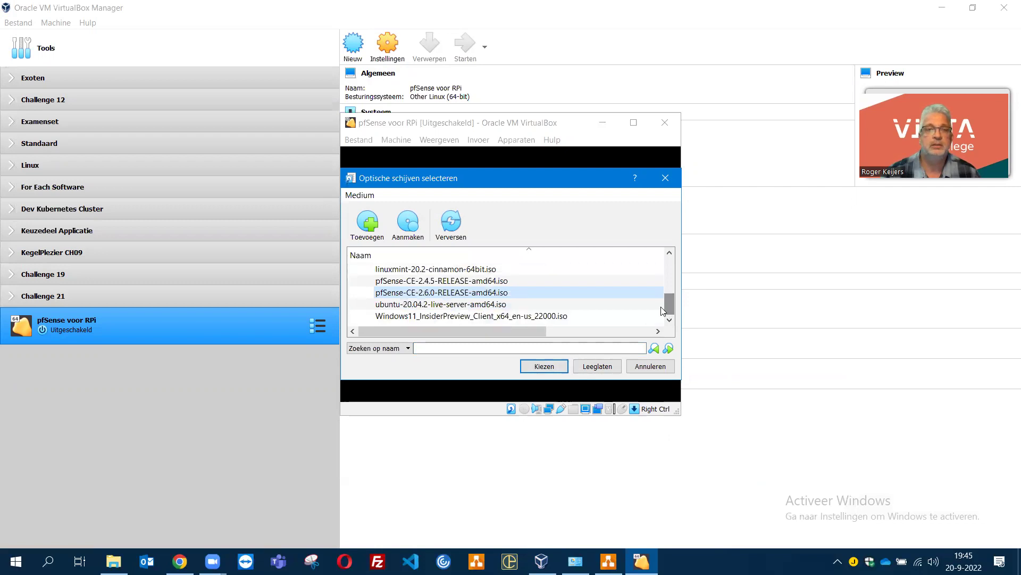
{"action": "left_click", "coordinate": [539, 365]}
{"action": "left_click", "coordinate": [537, 362]}
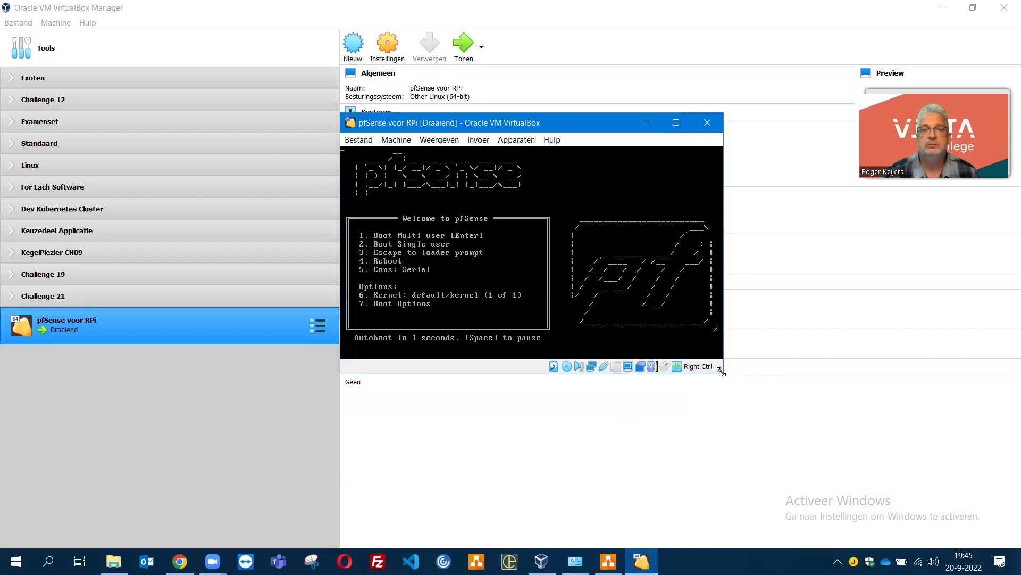
- Enlarge and reposition the VM window while pfSense boots
{"action": "left_click_drag", "start_coordinate": [722, 372], "coordinate": [843, 442]}
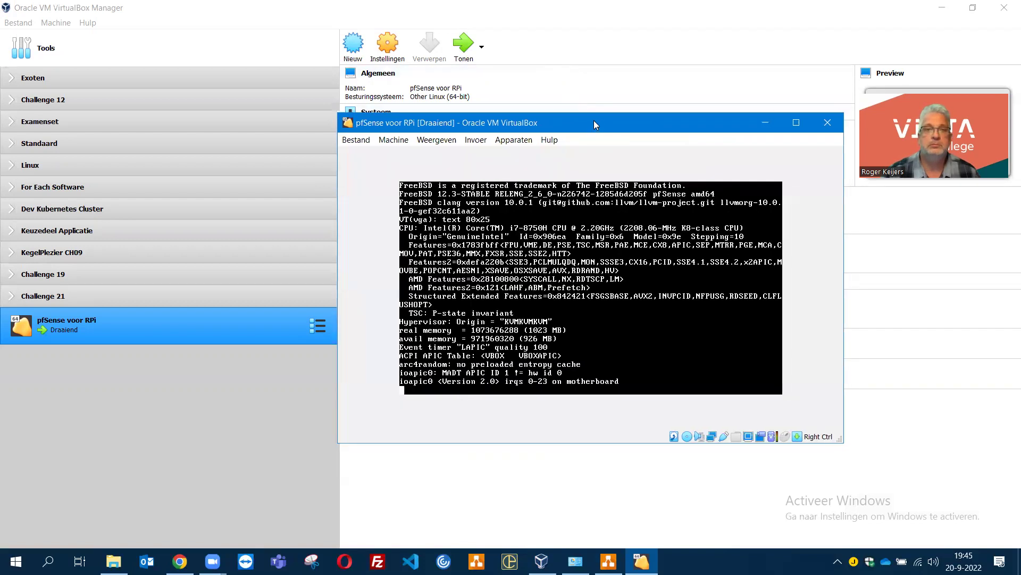
{"action": "left_click_drag", "start_coordinate": [595, 125], "coordinate": [569, 123]}
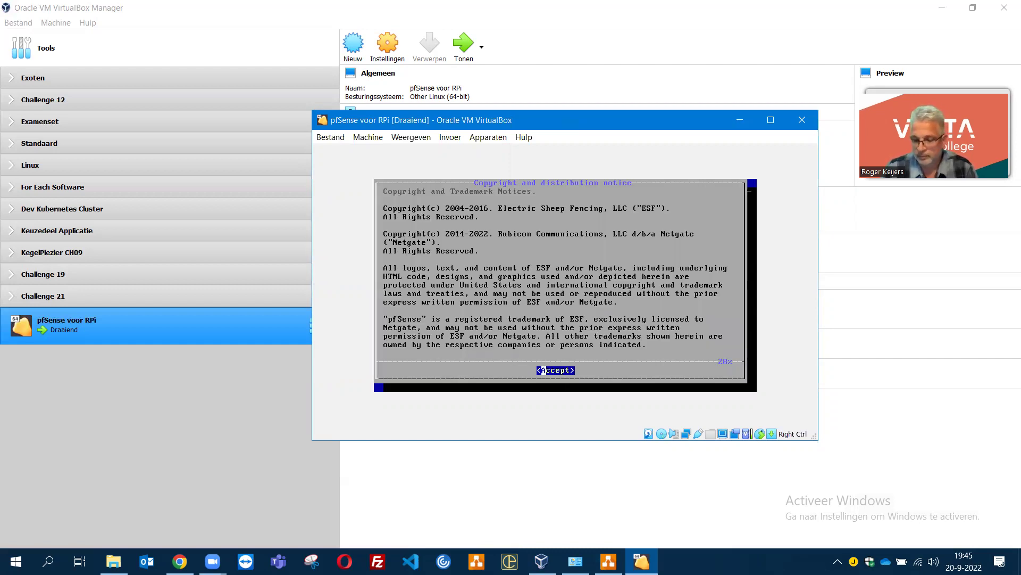
- Accept the notice, choose Install, keep the default keymap, and pick Auto (UFS) BIOS partitioning
{"action": "key", "text": "Return"}
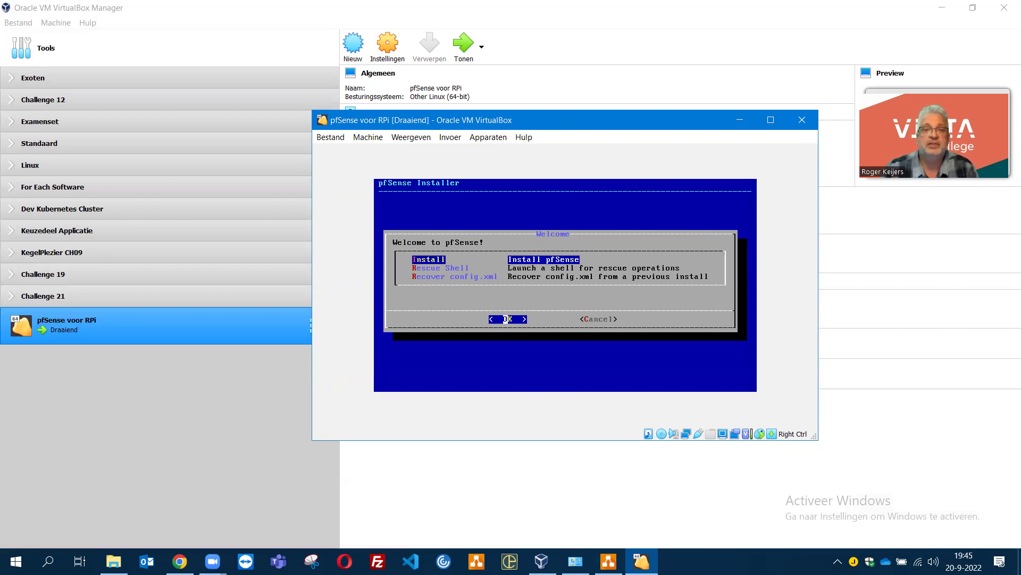
{"action": "key", "text": "Return"}
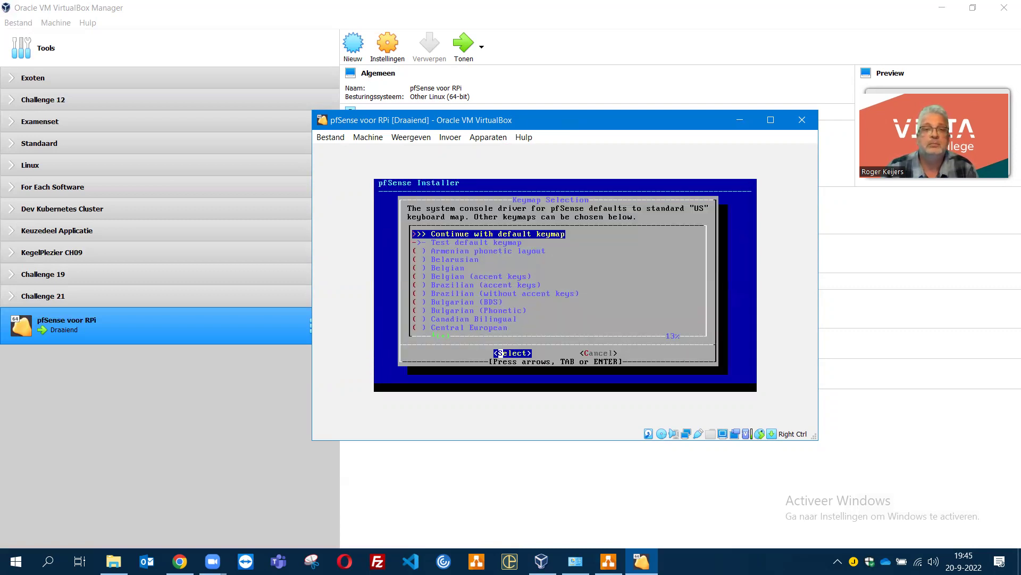
{"action": "key", "text": "Return"}
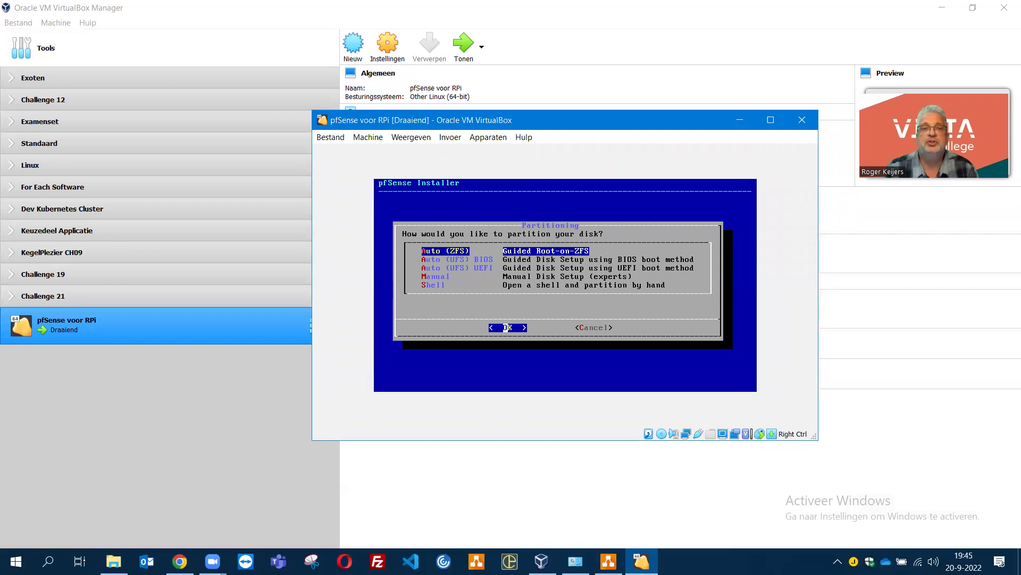
{"action": "key", "text": "Down"}
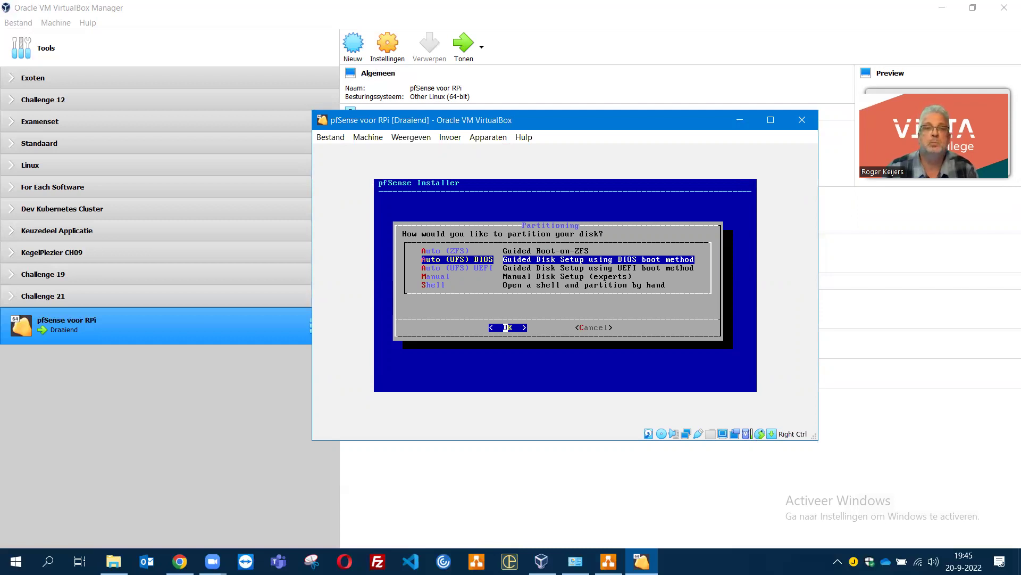
{"action": "key", "text": "Return"}
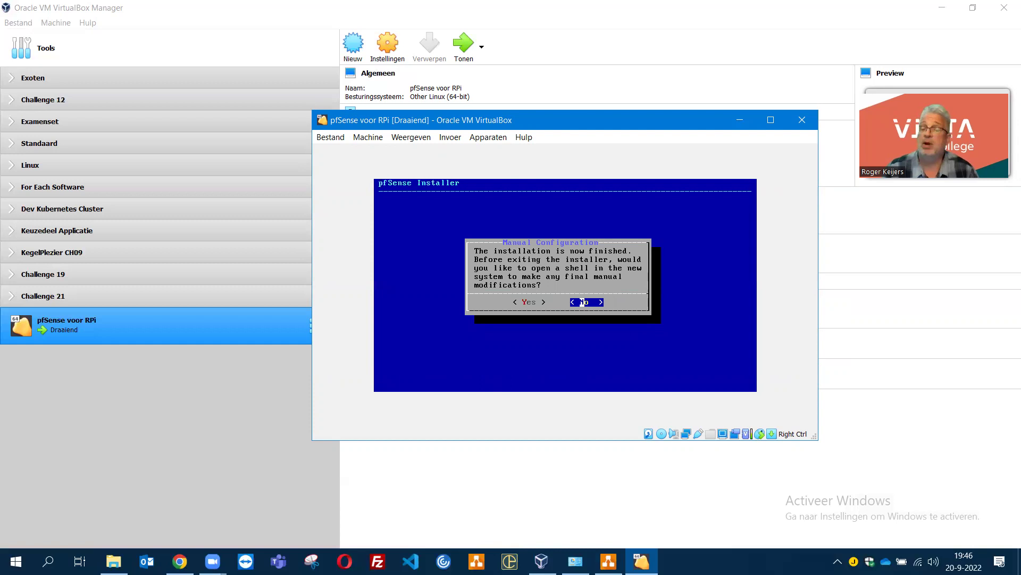
- Skip manual configuration, reboot pfSense, then power off the pfSense voor RPi VM
{"action": "key", "text": "Return"}
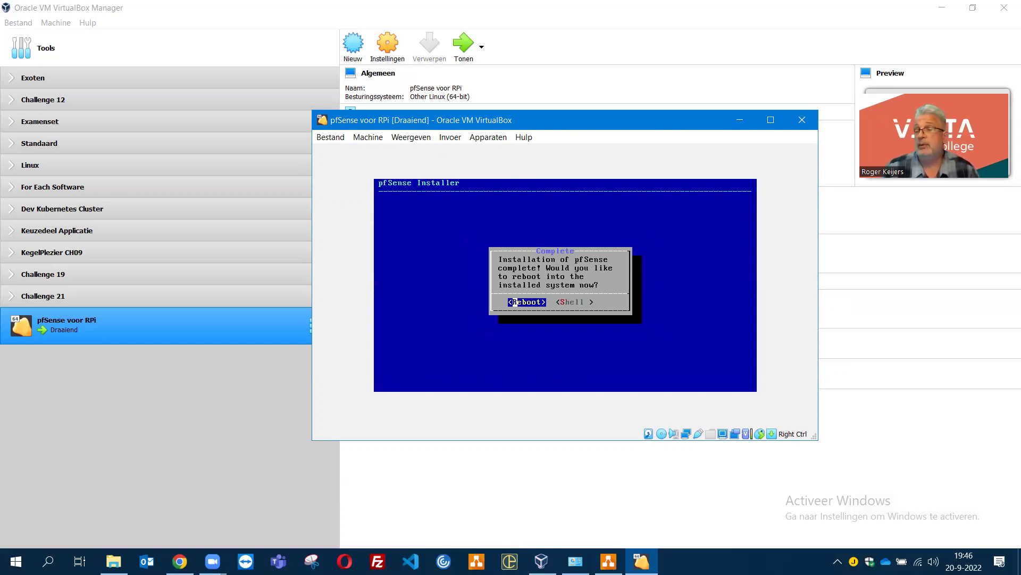
{"action": "key", "text": "Return"}
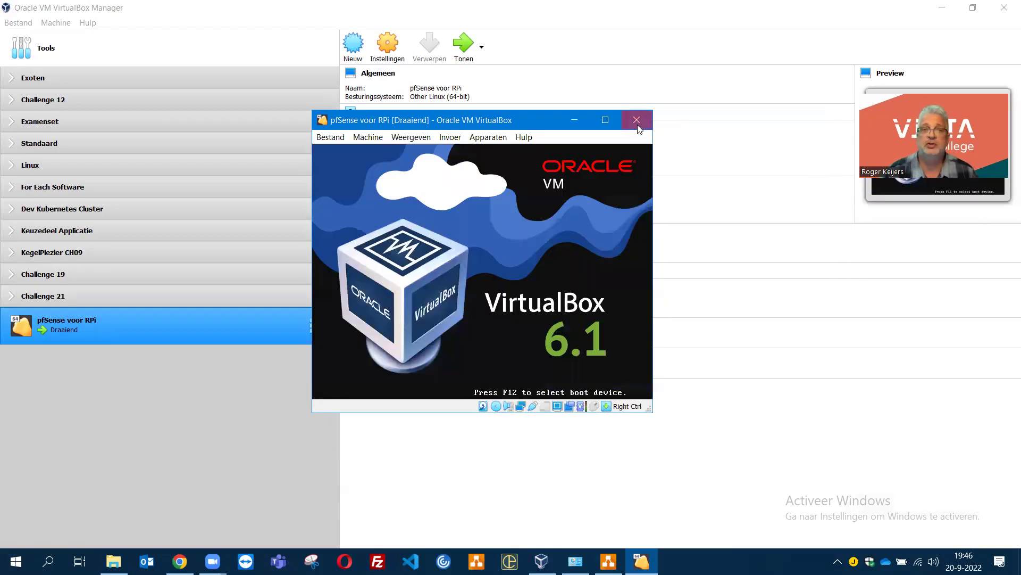
{"action": "left_click", "coordinate": [638, 123]}
{"action": "left_click", "coordinate": [492, 281]}
{"action": "left_click", "coordinate": [437, 301]}
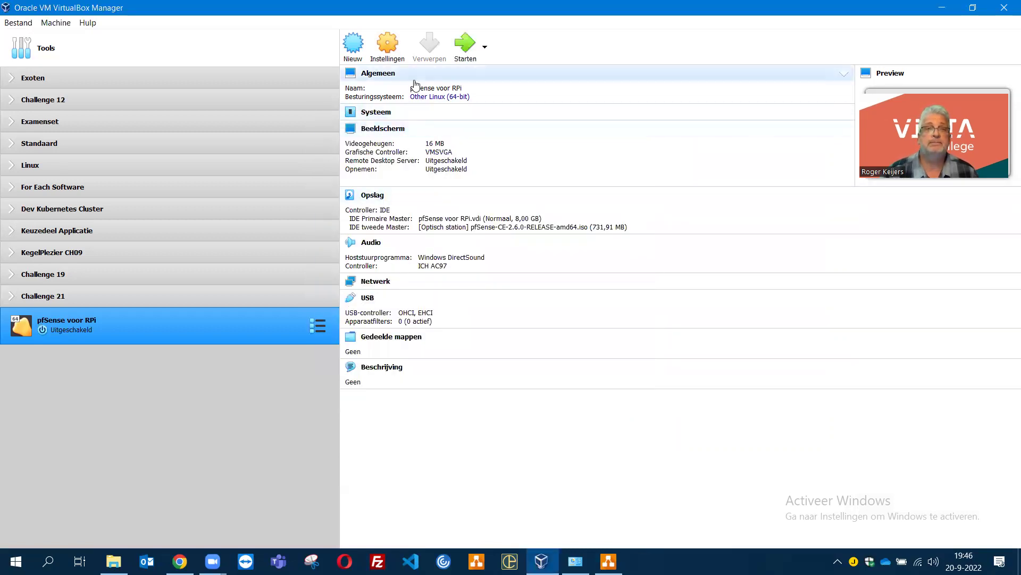
- Remove the optical drive holding the pfSense ISO from Opslag and save the settings
{"action": "left_click", "coordinate": [388, 47]}
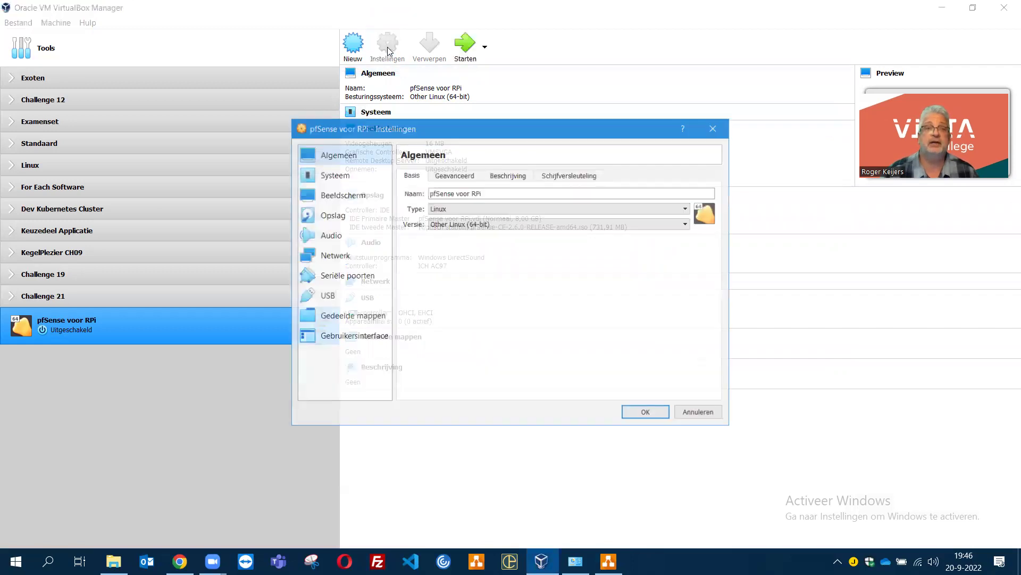
{"action": "left_click", "coordinate": [343, 218]}
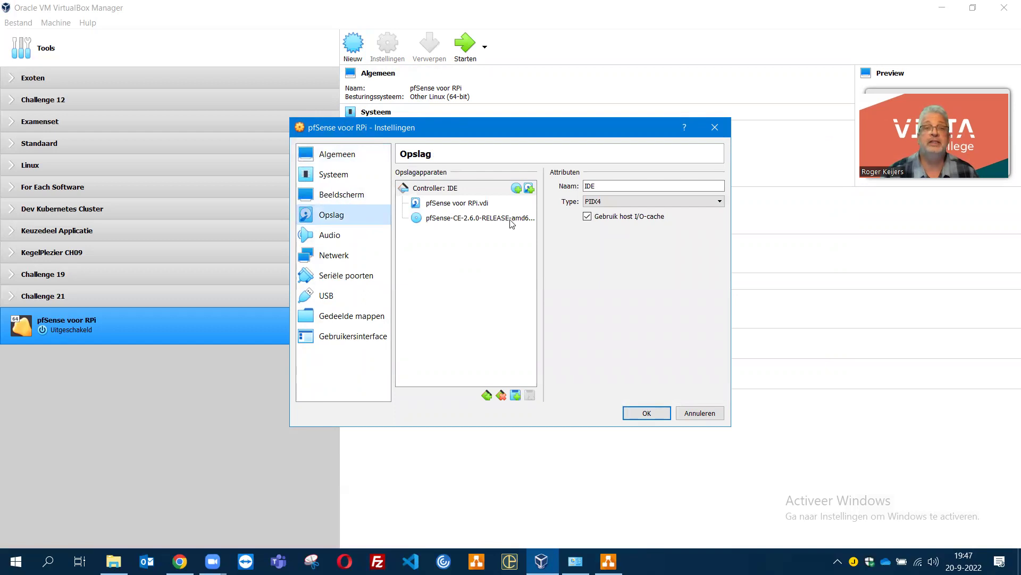
{"action": "left_click", "coordinate": [478, 218]}
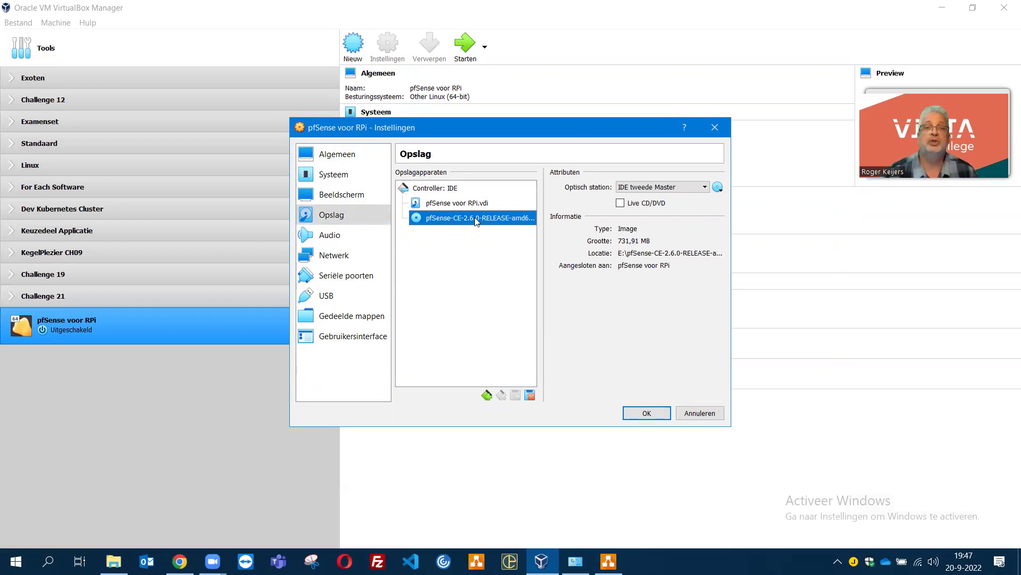
{"action": "left_click", "coordinate": [529, 396]}
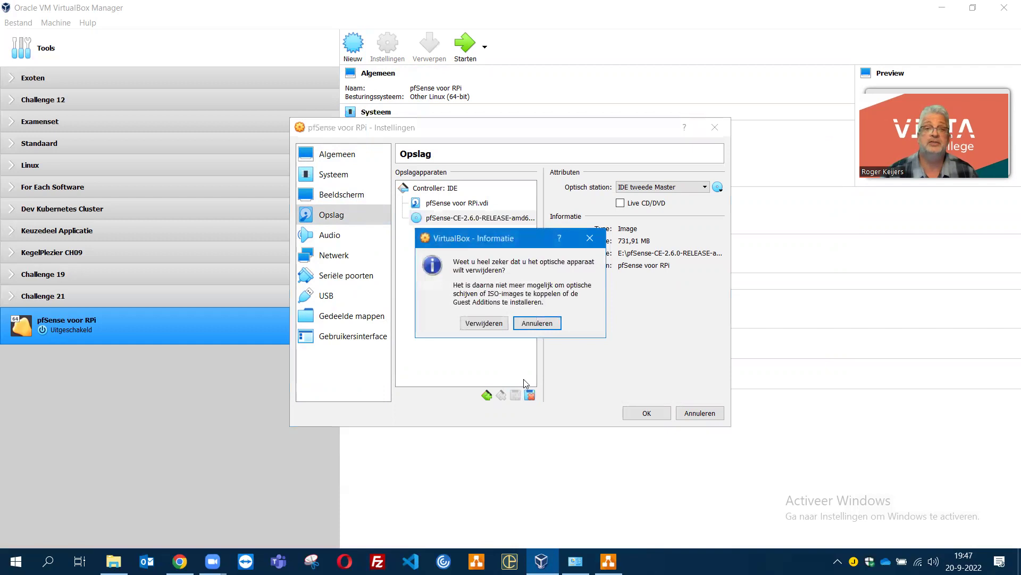
{"action": "left_click", "coordinate": [484, 323]}
{"action": "left_click", "coordinate": [638, 414]}
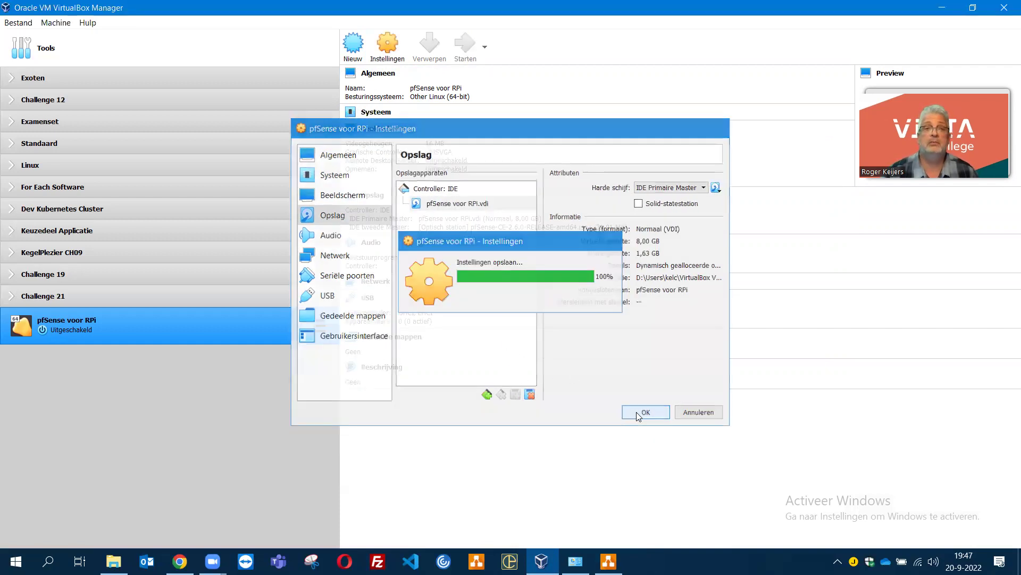
- Start the 'pfSense voor RPi' VM and let it boot to the pfSense 2.6.0 console menu
{"action": "left_click", "coordinate": [468, 50]}
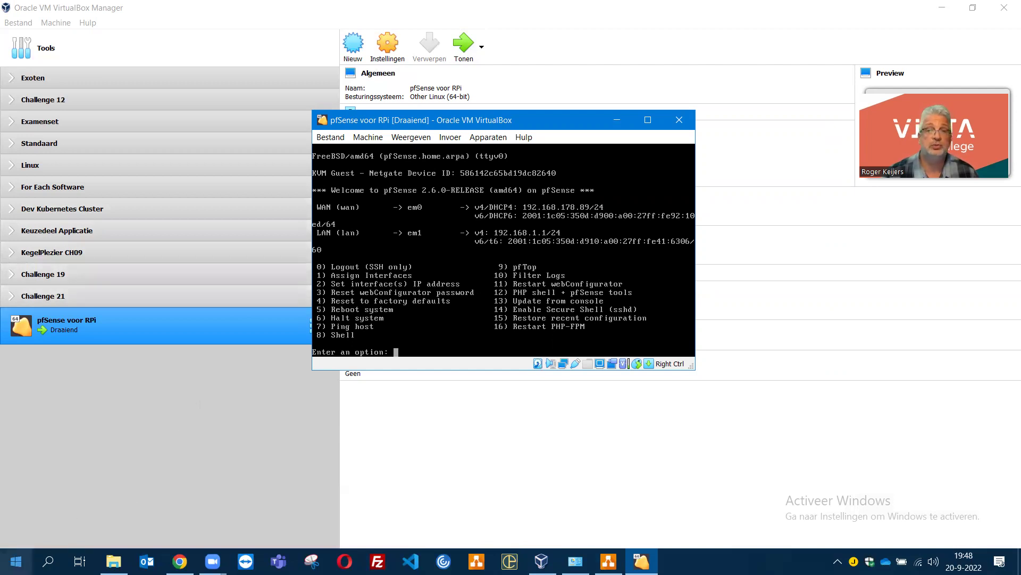
- Open Opdrachtprompt via Windows search for 'cmd' and run ipconfig /all
{"action": "left_click", "coordinate": [16, 561]}
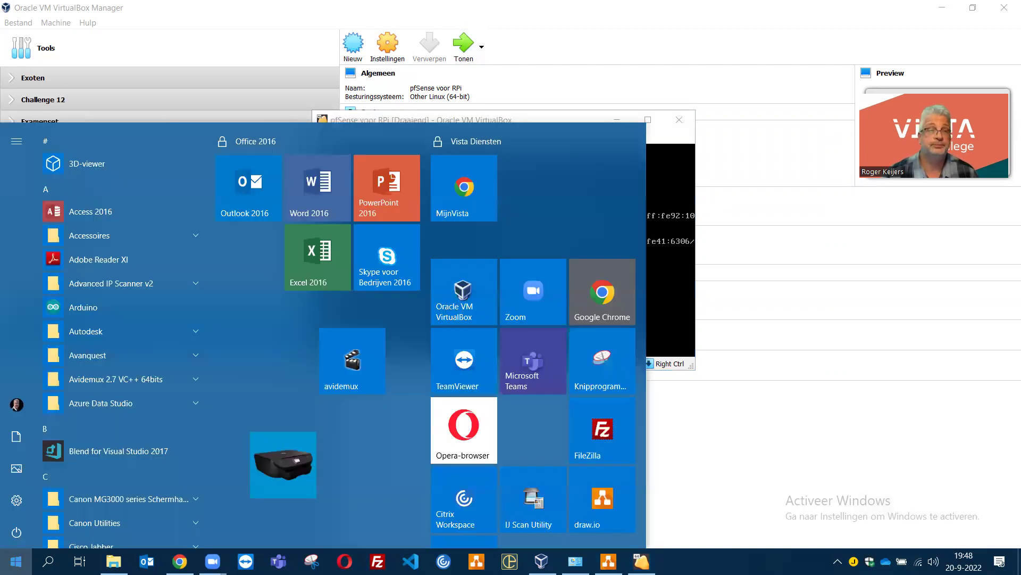
{"action": "left_click", "coordinate": [48, 561]}
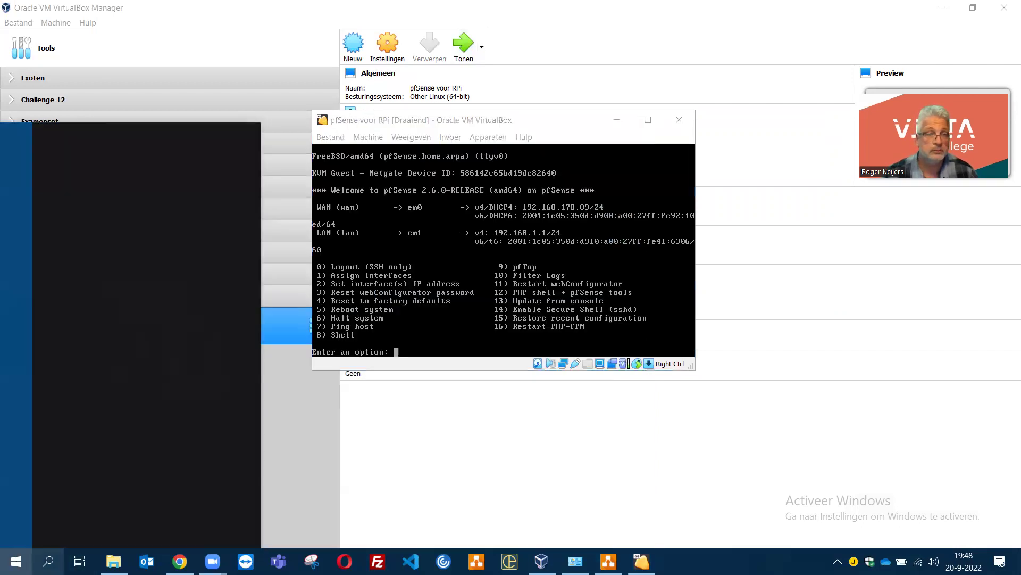
{"action": "type", "text": "cmd"}
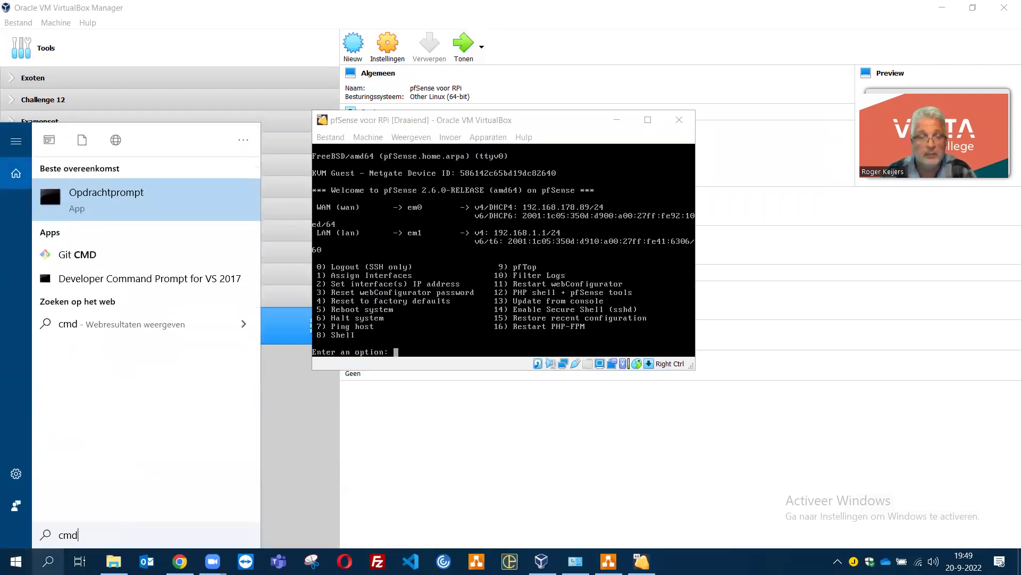
{"action": "key", "text": "Return"}
{"action": "type", "text": "ipco"}
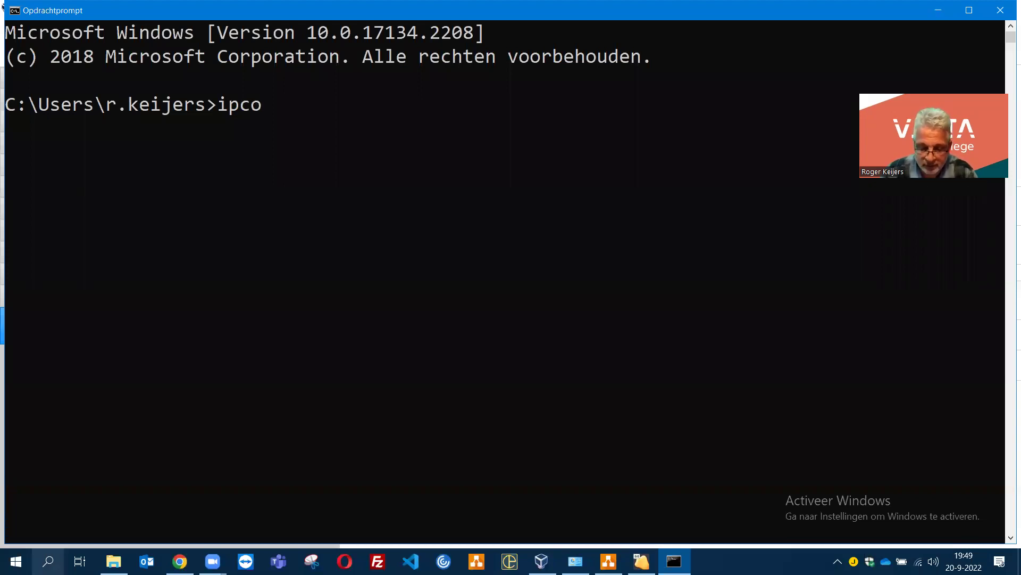
{"action": "type", "text": "nfig /all"}
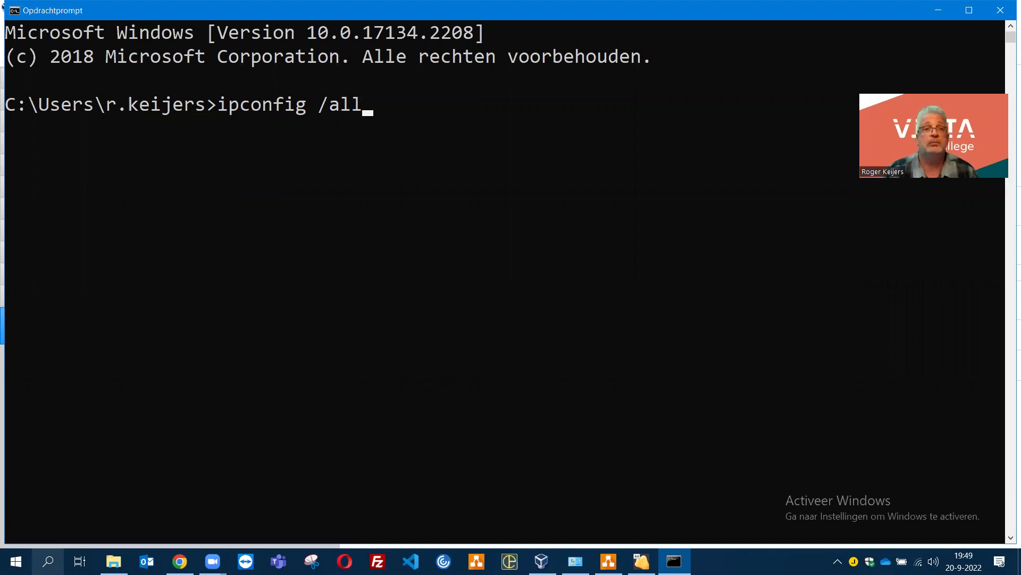
{"action": "key", "text": "Return"}
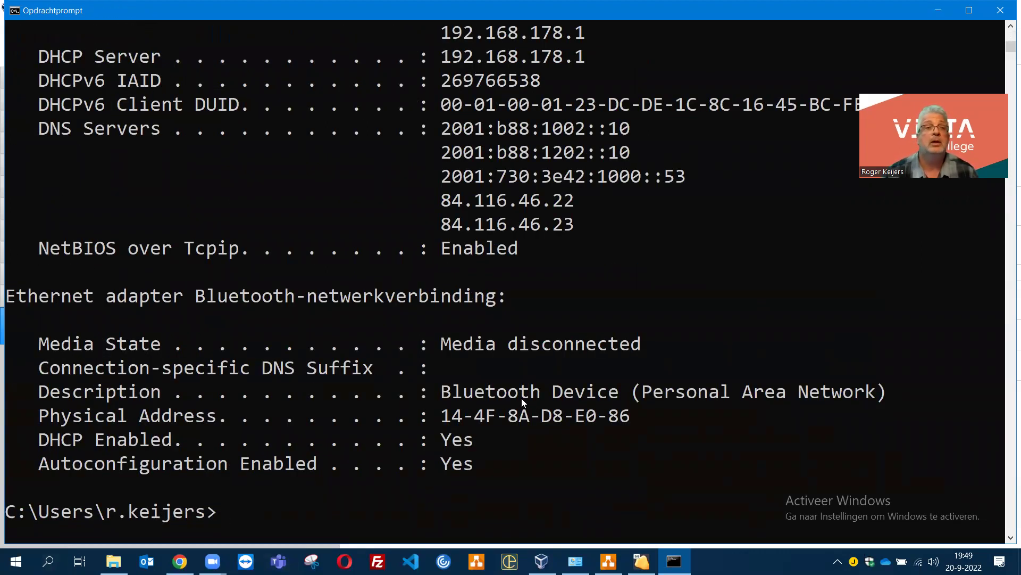
- Highlight the Wi-Fi adapter's IPv4 192.168.178.32 and subnet mask 255.255.255.0, then minimize the window
{"action": "scroll", "coordinate": [522, 399], "scroll_direction": "up", "scroll_amount": 1}
{"action": "scroll", "coordinate": [522, 403], "scroll_direction": "up", "scroll_amount": 2}
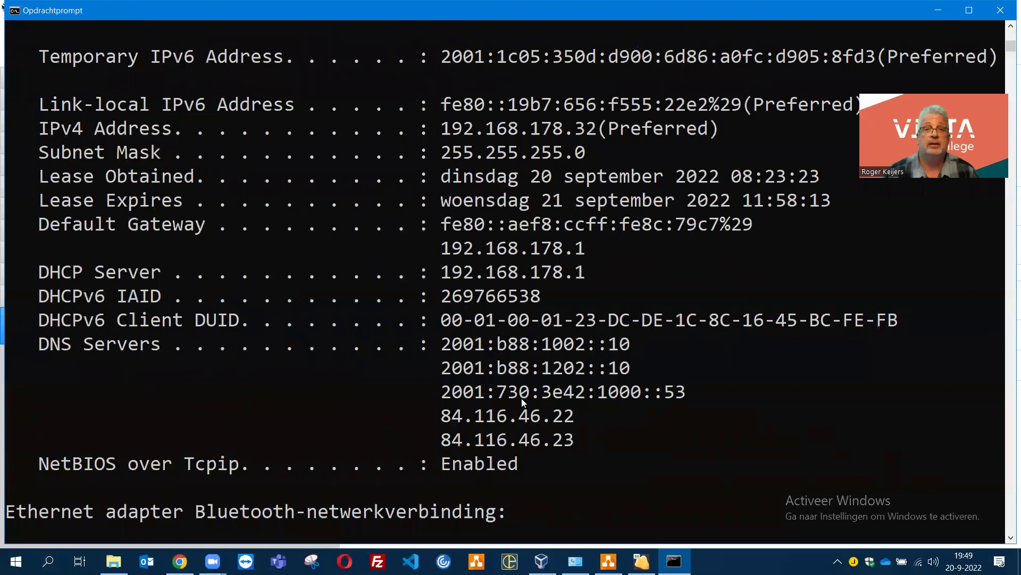
{"action": "scroll", "coordinate": [527, 390], "scroll_direction": "up", "scroll_amount": 2}
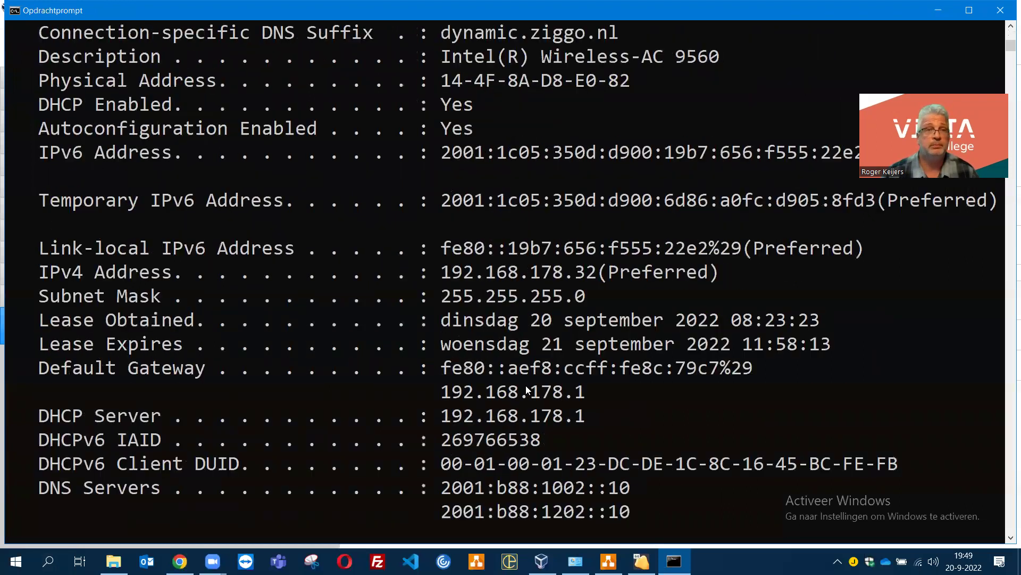
{"action": "scroll", "coordinate": [503, 349], "scroll_direction": "up", "scroll_amount": 1}
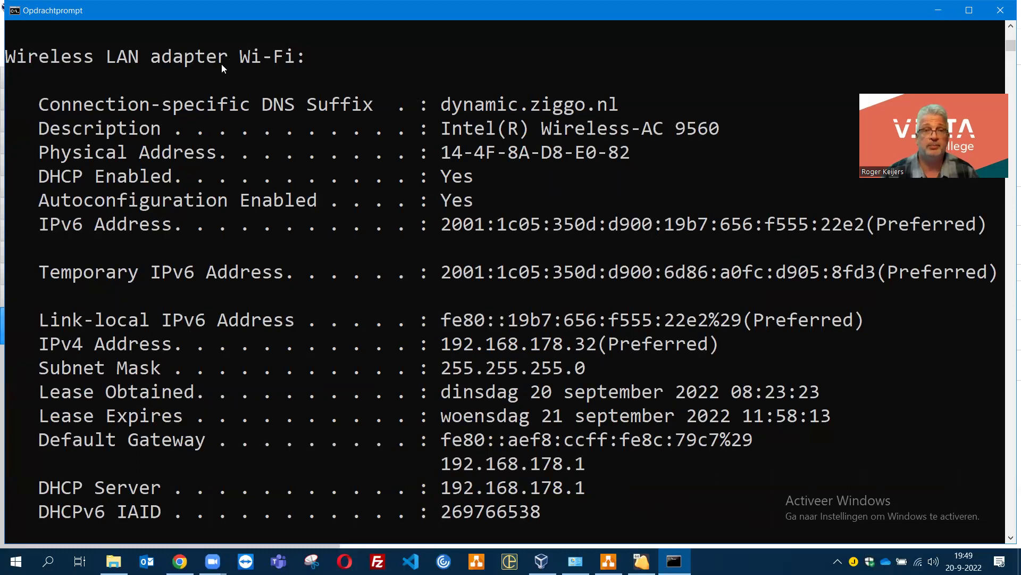
{"action": "left_click_drag", "start_coordinate": [445, 349], "coordinate": [593, 354]}
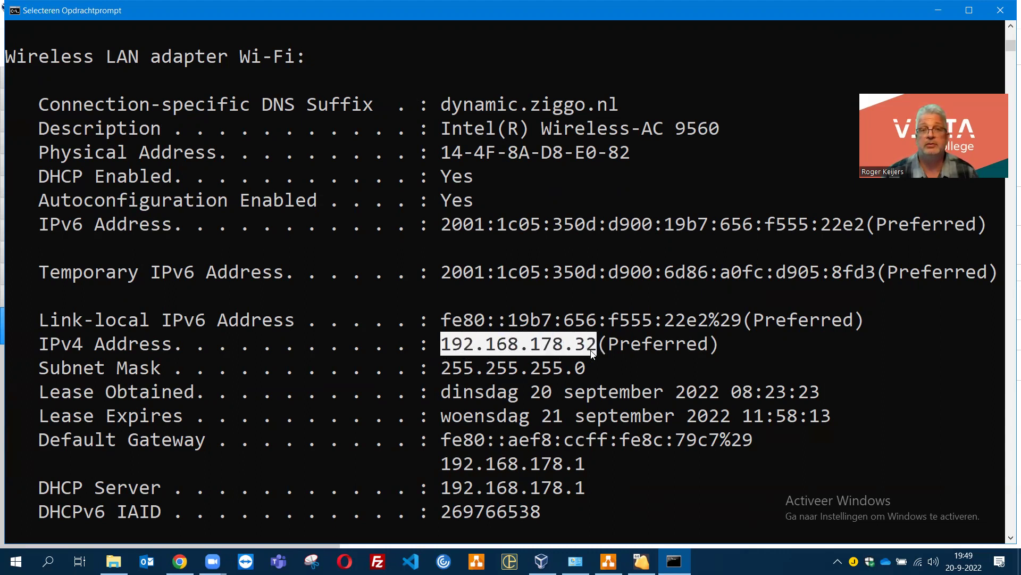
{"action": "left_click", "coordinate": [568, 350]}
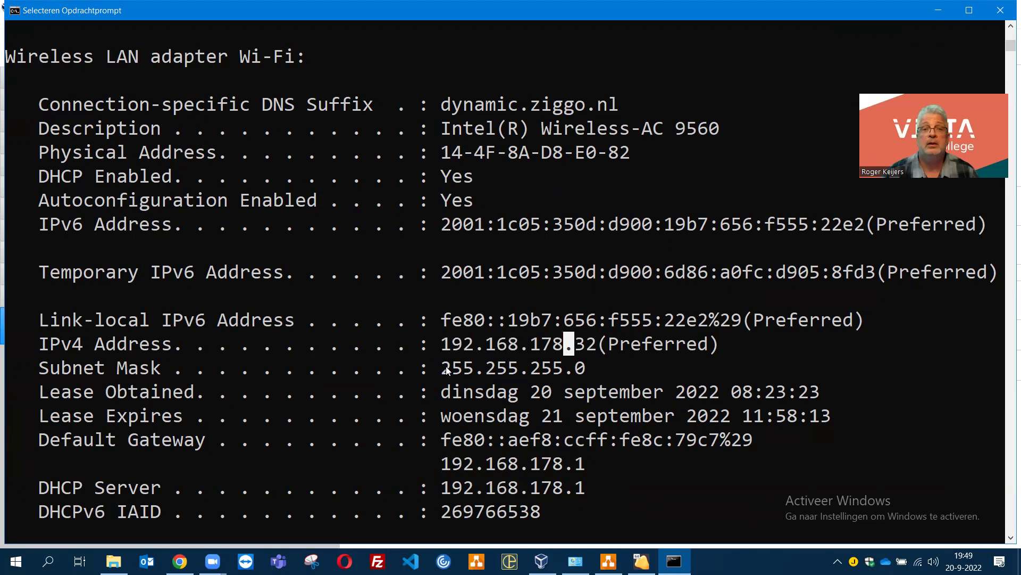
{"action": "left_click_drag", "start_coordinate": [444, 372], "coordinate": [561, 372]}
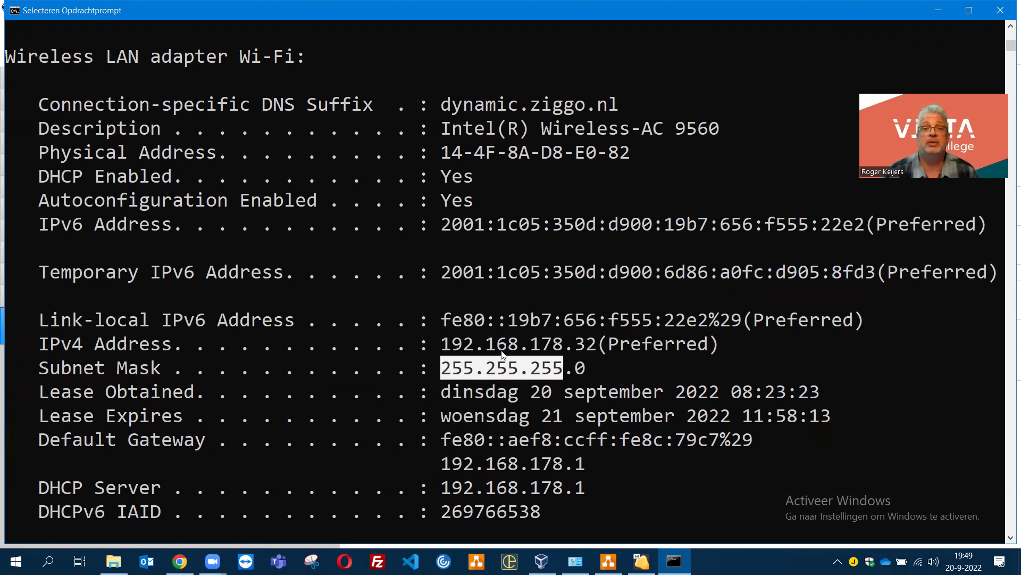
{"action": "left_click_drag", "start_coordinate": [445, 348], "coordinate": [557, 349]}
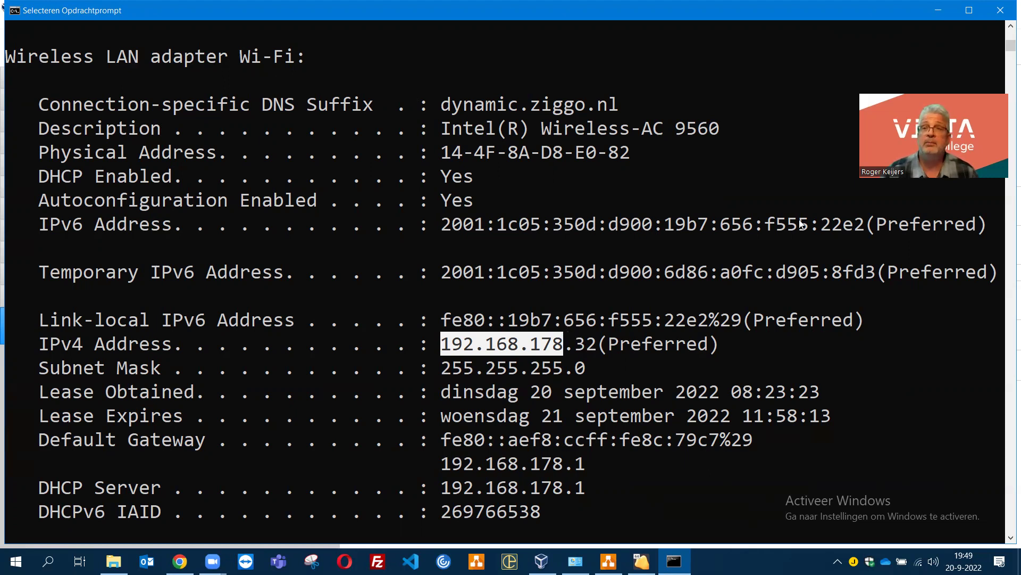
{"action": "left_click", "coordinate": [939, 11]}
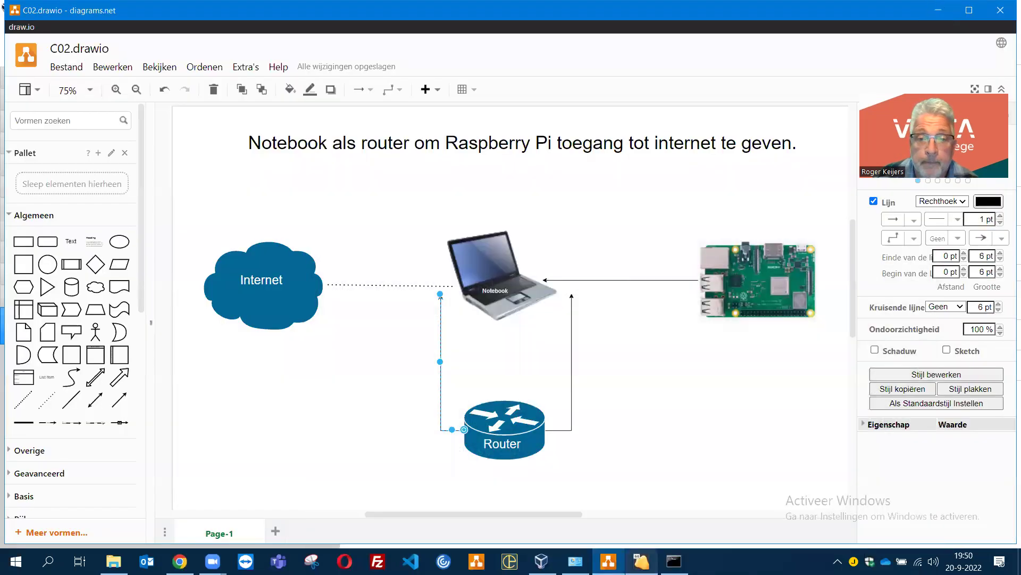
- Briefly bring the pfSense VM window up from the taskbar, then hide it to reveal the C02 diagram
{"action": "mouse_move", "coordinate": [642, 561]}
{"action": "left_click", "coordinate": [641, 477]}
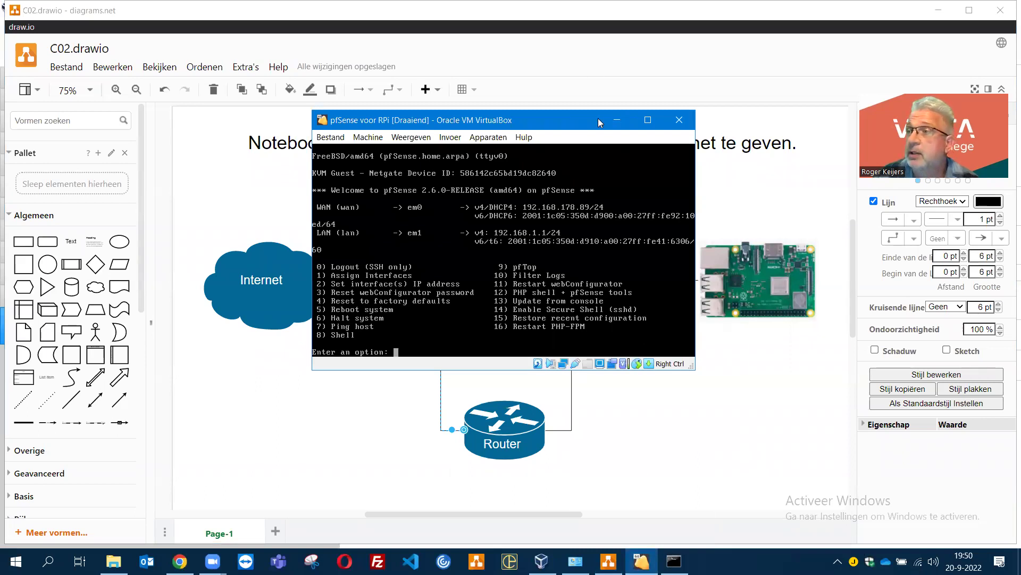
{"action": "left_click", "coordinate": [617, 119]}
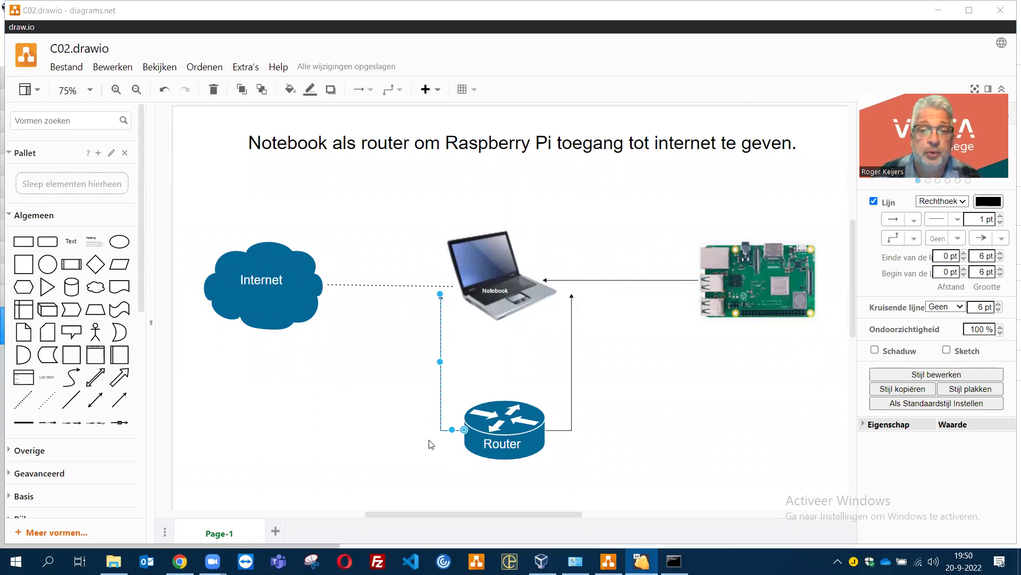
- Add two Text labels from the Algemeen palette, delete a stray connector, and select the label under the Notebook
{"action": "left_click", "coordinate": [74, 243]}
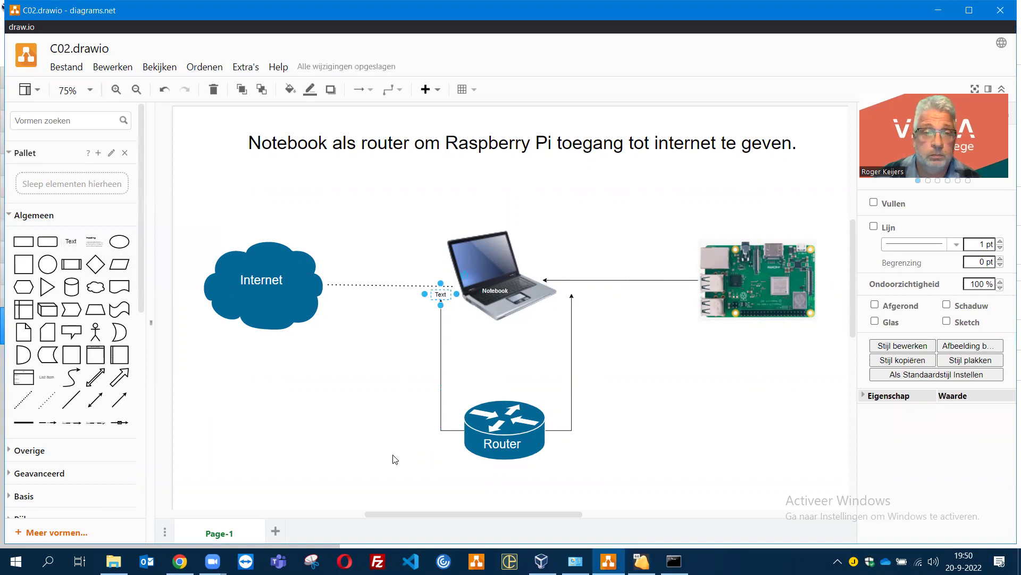
{"action": "left_click", "coordinate": [74, 243]}
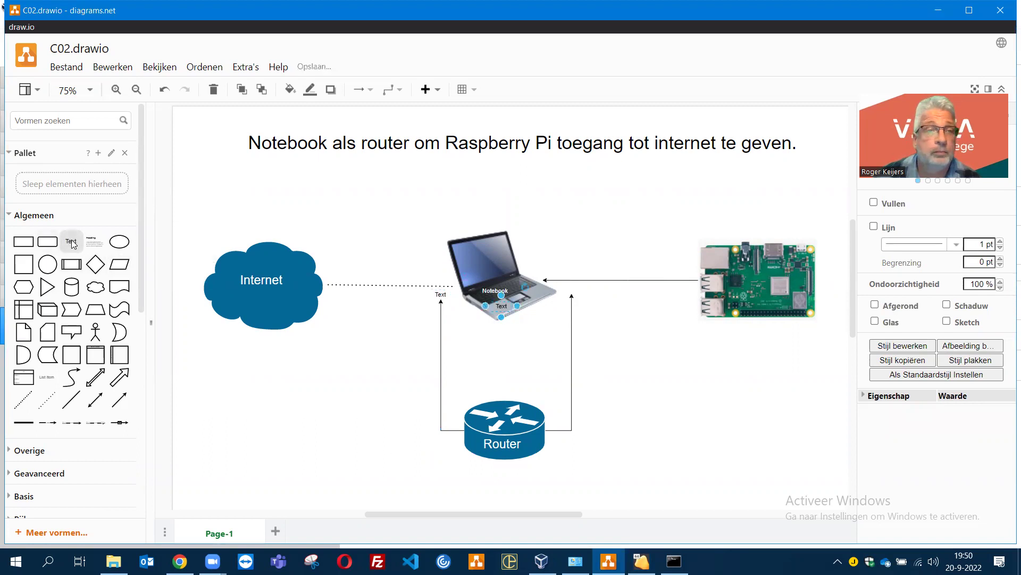
{"action": "left_click", "coordinate": [376, 444]}
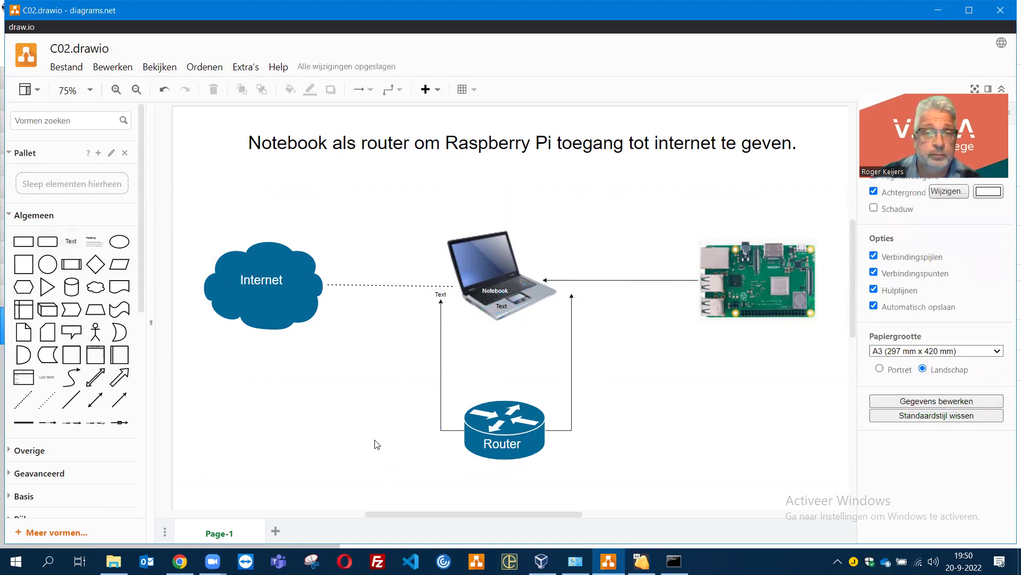
{"action": "left_click_drag", "start_coordinate": [503, 305], "coordinate": [495, 347]}
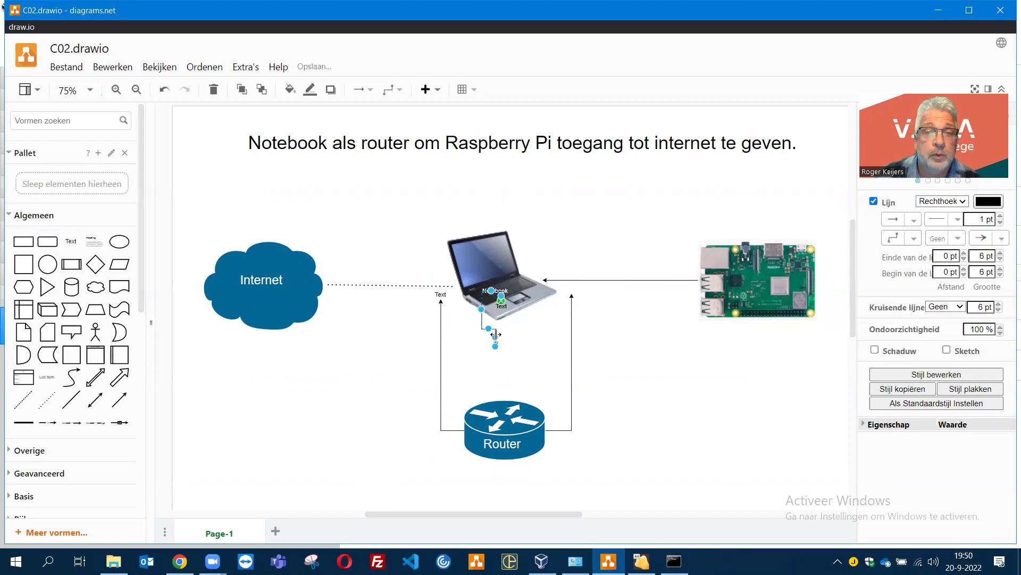
{"action": "key", "text": "Delete"}
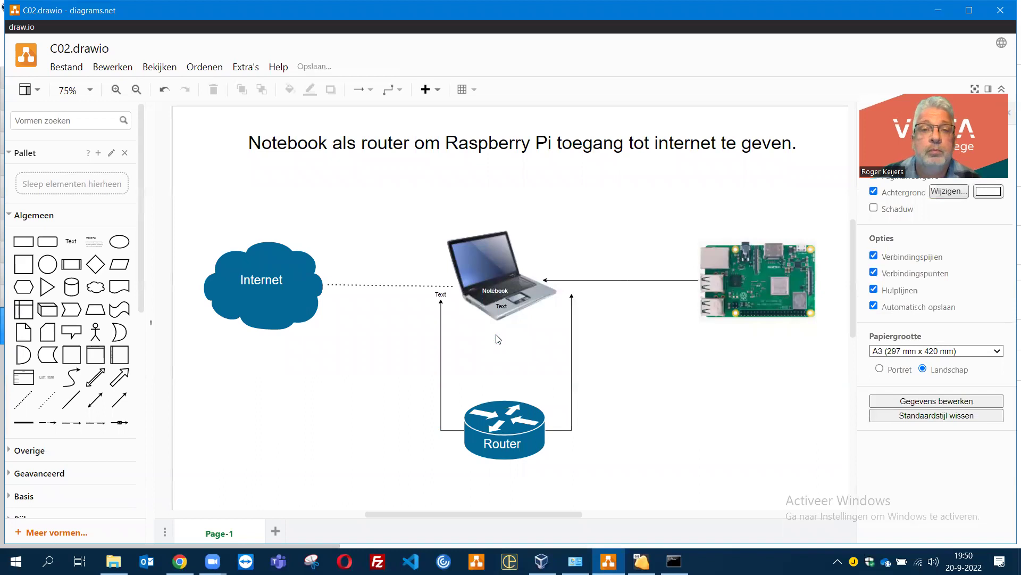
{"action": "left_click", "coordinate": [501, 307]}
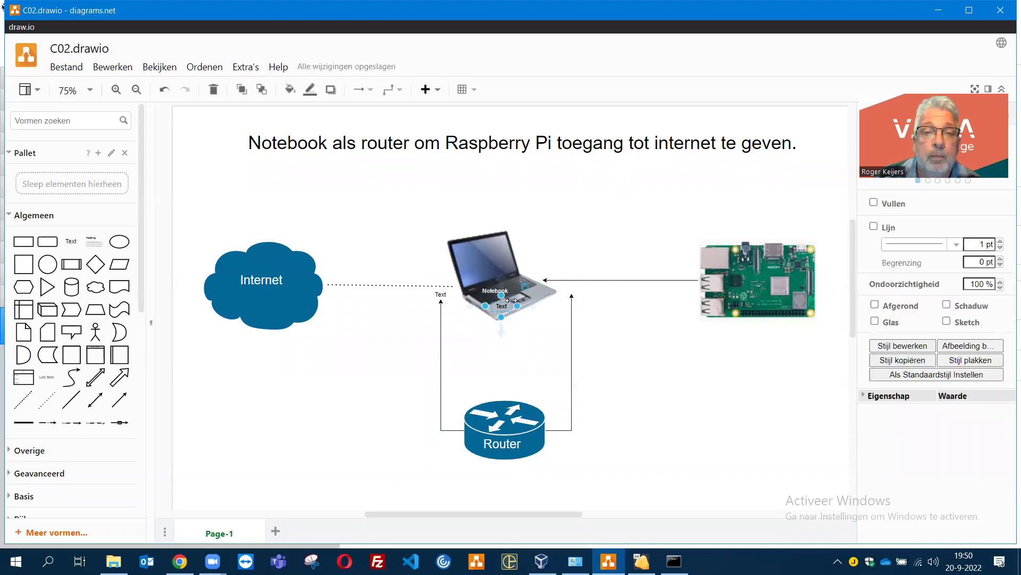
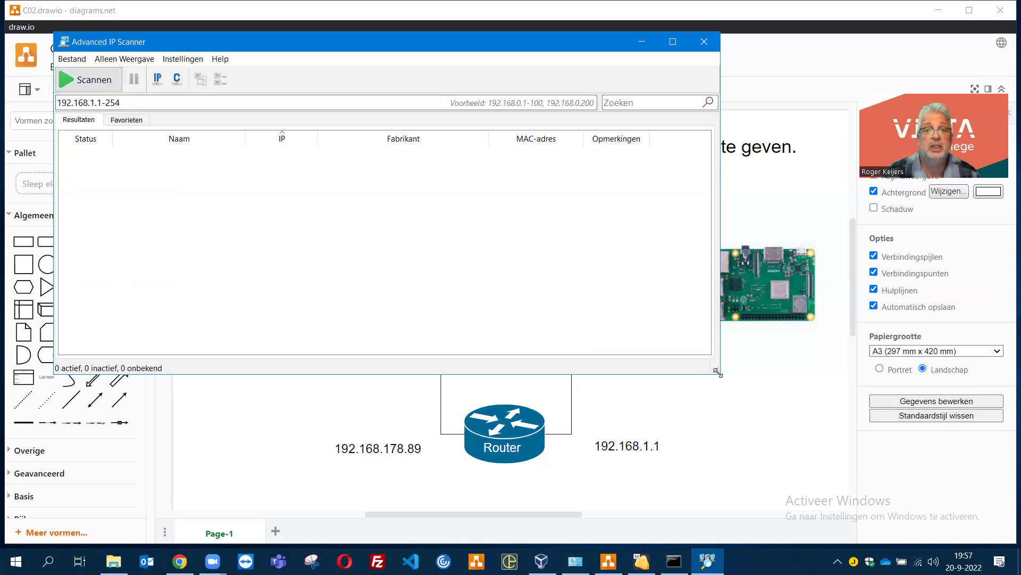
- Scan 192.168.1.1-254 and select the Raspberry Pi Foundation device at 192.168.1.100
{"action": "left_click_drag", "start_coordinate": [718, 372], "coordinate": [523, 369]}
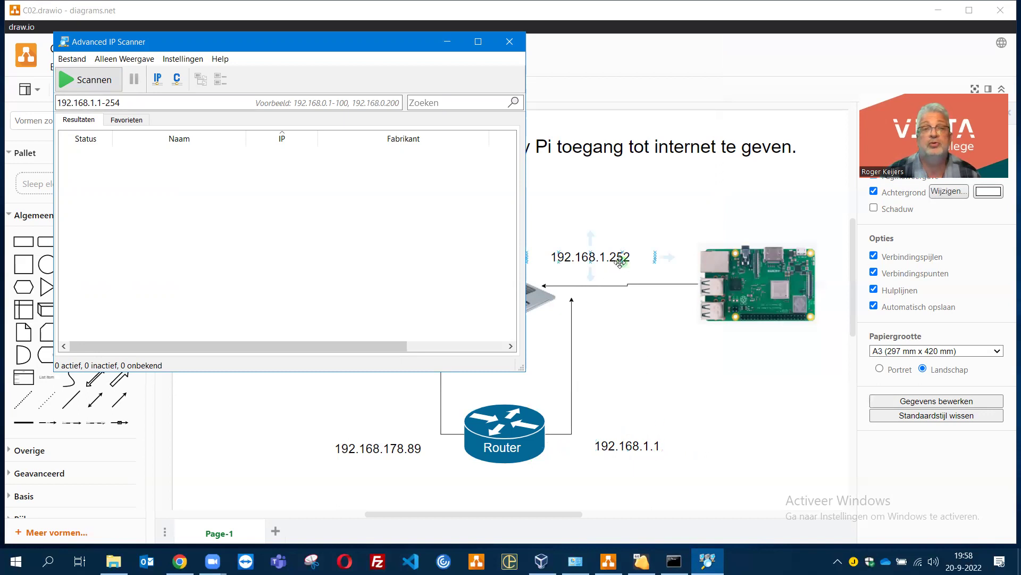
{"action": "left_click", "coordinate": [91, 82]}
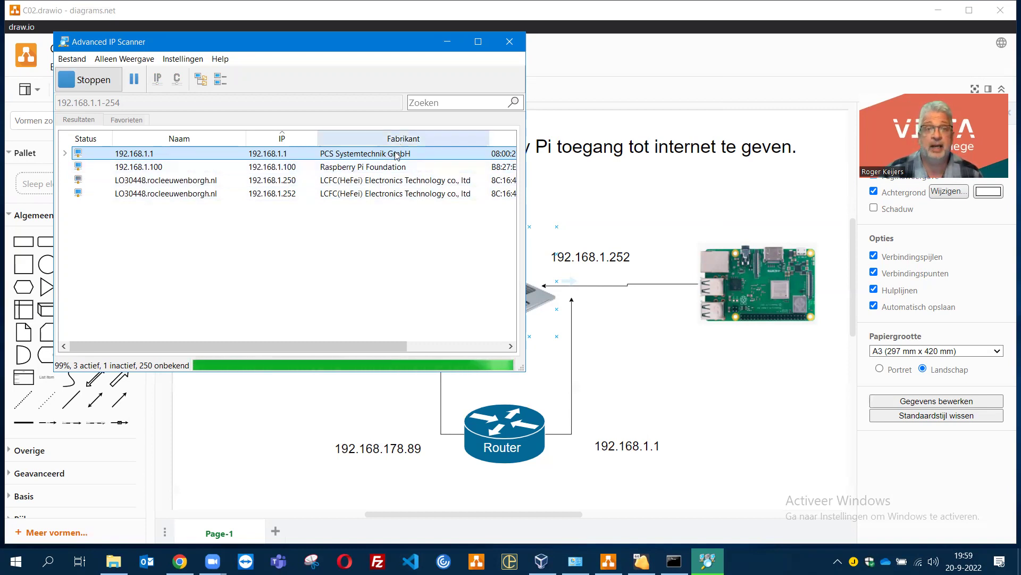
{"action": "left_click", "coordinate": [371, 169]}
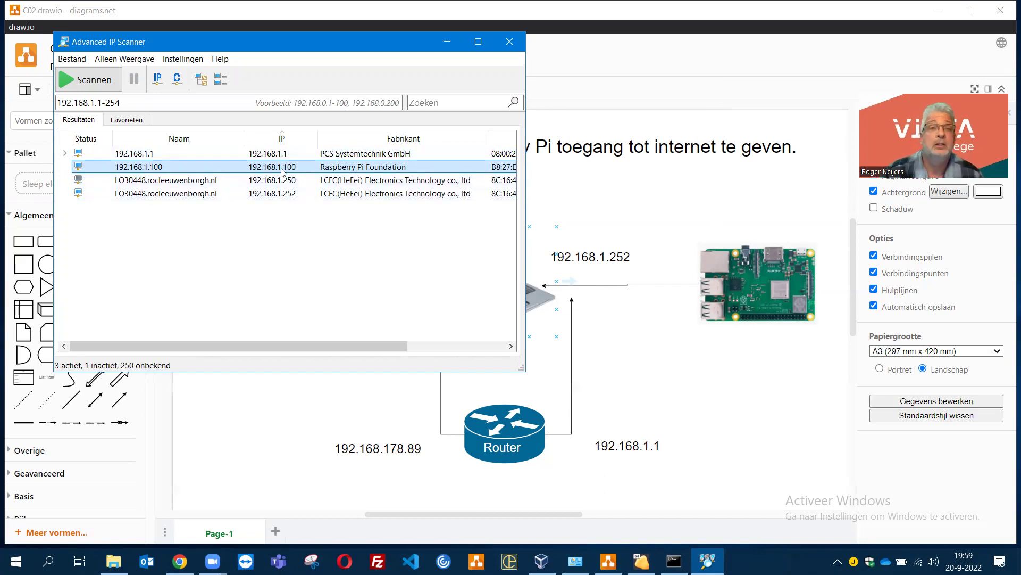
- Duplicate the 192.168.1.1 label and move the copy above the Raspberry Pi
{"action": "left_click", "coordinate": [629, 444]}
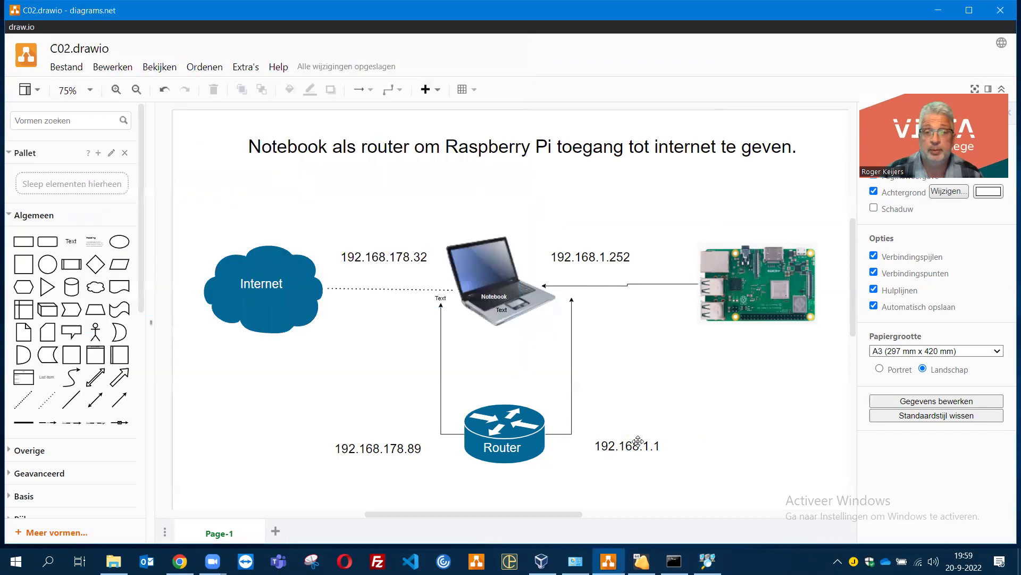
{"action": "right_click", "coordinate": [636, 445]}
{"action": "left_click", "coordinate": [669, 351]}
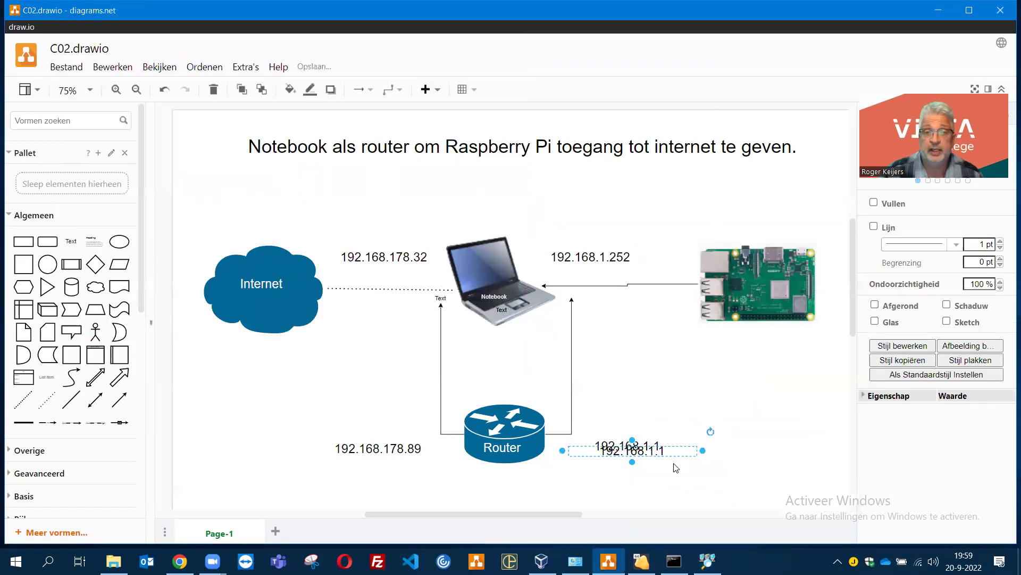
{"action": "left_click_drag", "start_coordinate": [671, 452], "coordinate": [759, 225]}
- Change the copied label to 192.168.1.100, then minimise draw.io
{"action": "double_click", "coordinate": [758, 226]}
{"action": "key", "text": "Escape"}
{"action": "double_click", "coordinate": [755, 227]}
{"action": "left_click", "coordinate": [754, 228]}
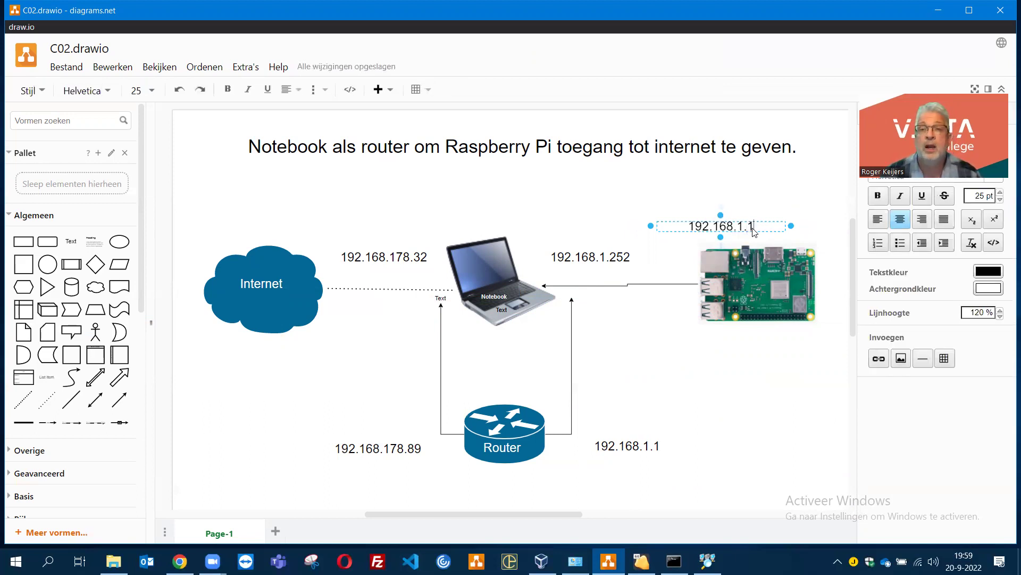
{"action": "type", "text": "00"}
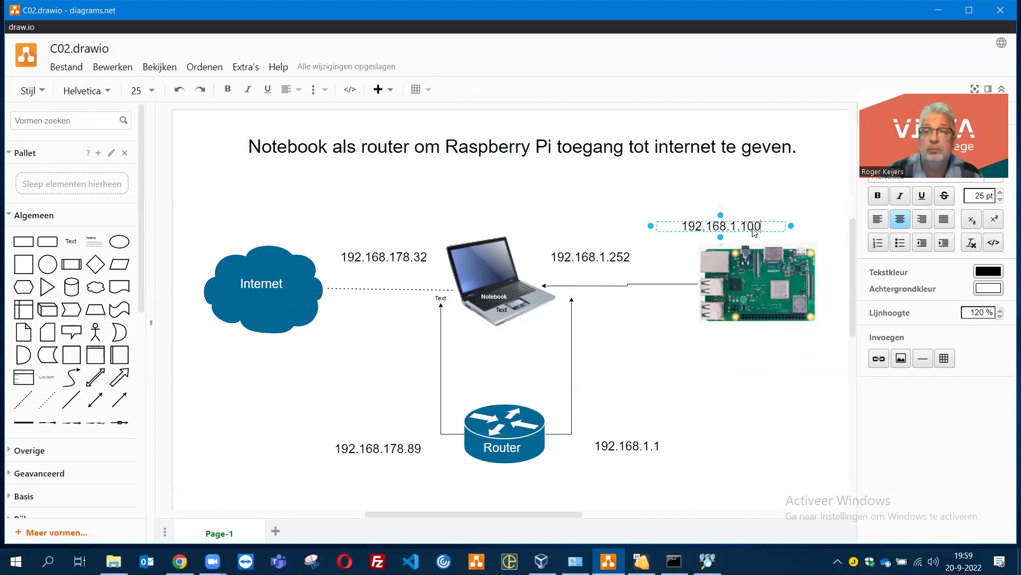
{"action": "left_click", "coordinate": [757, 198]}
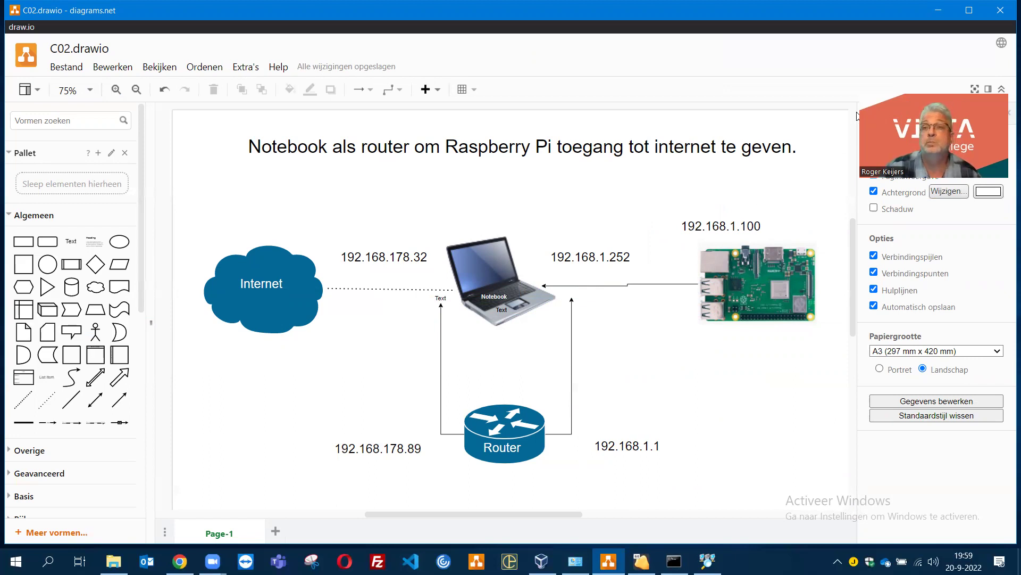
{"action": "left_click", "coordinate": [940, 12]}
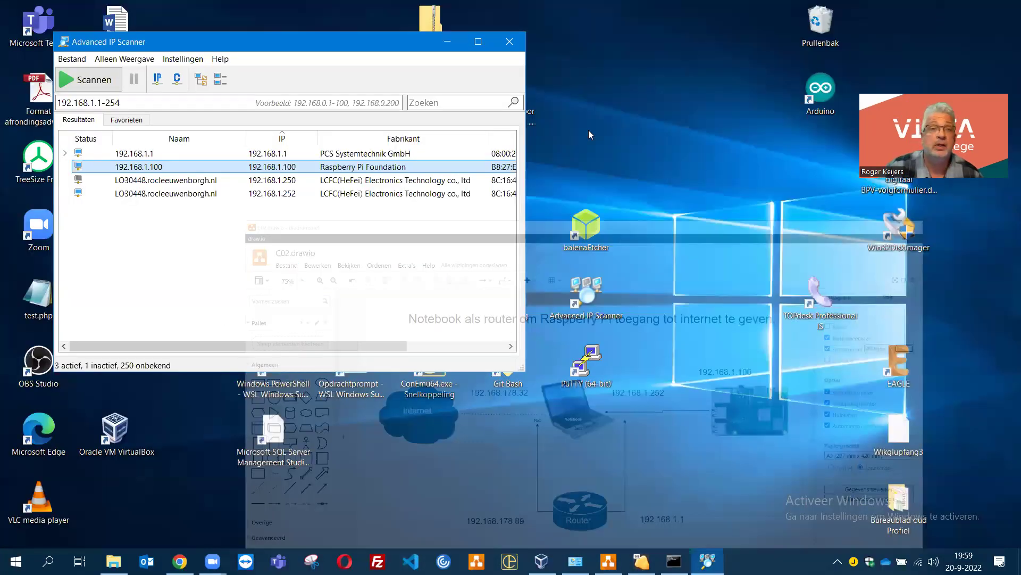
- Launch VNC Viewer, connect to 192.168.1.100 and confirm the Pi login
{"action": "left_click", "coordinate": [447, 45]}
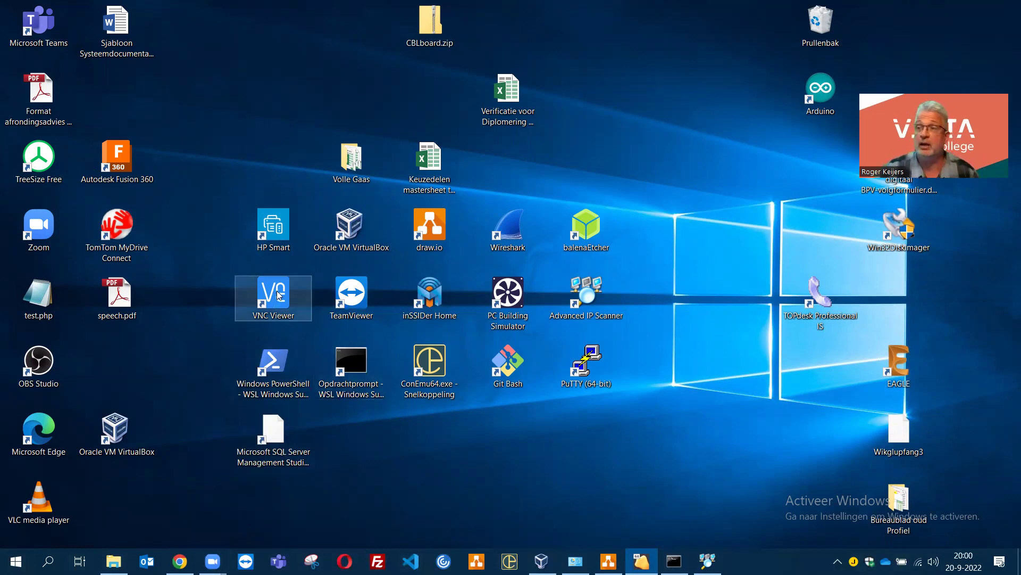
{"action": "double_click", "coordinate": [279, 296]}
{"action": "left_click", "coordinate": [323, 106]}
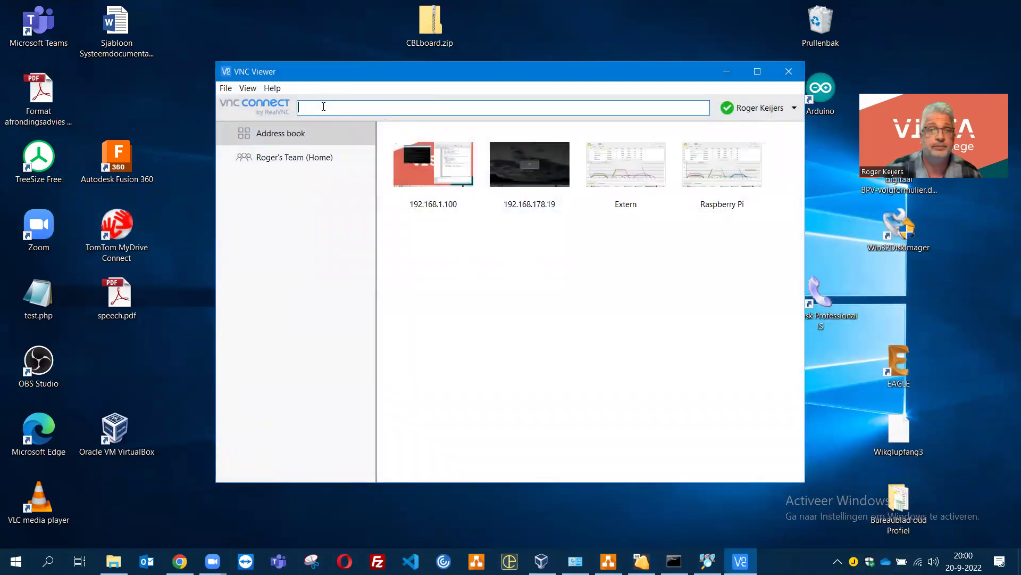
{"action": "type", "text": "192.168.1.100"}
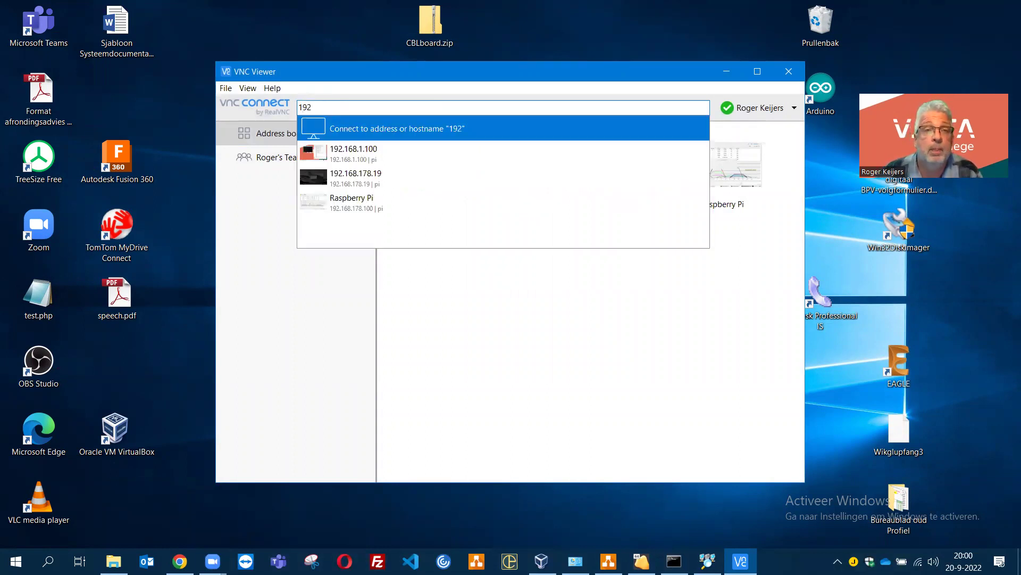
{"action": "key", "text": "Down"}
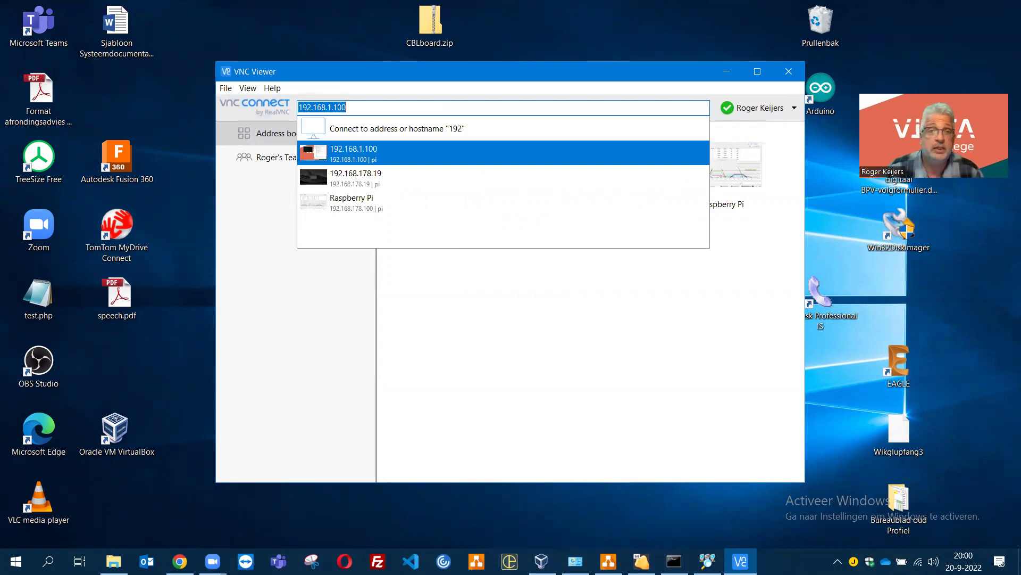
{"action": "key", "text": "Return"}
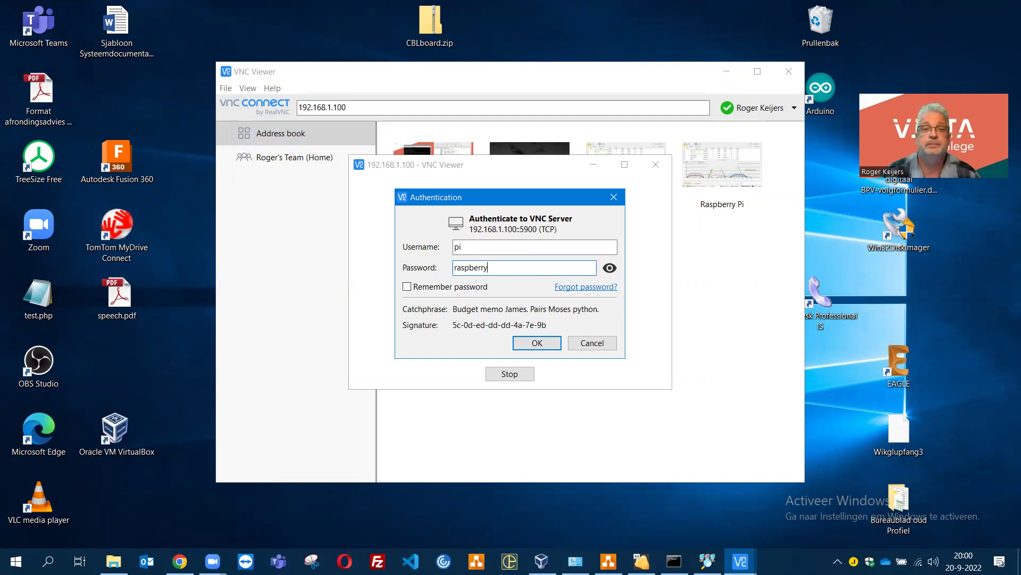
{"action": "left_click", "coordinate": [537, 343]}
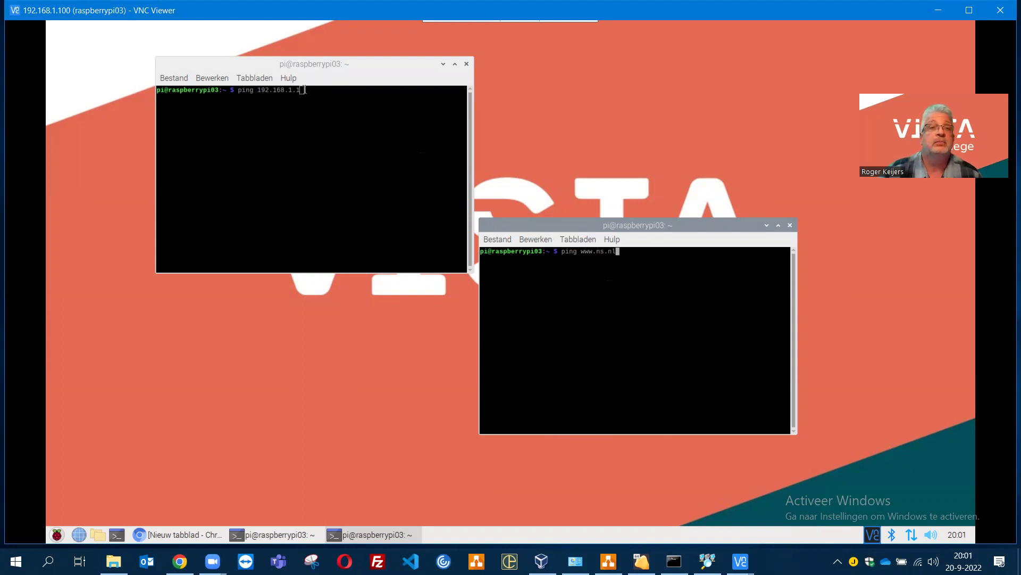
{"action": "left_click", "coordinate": [304, 91]}
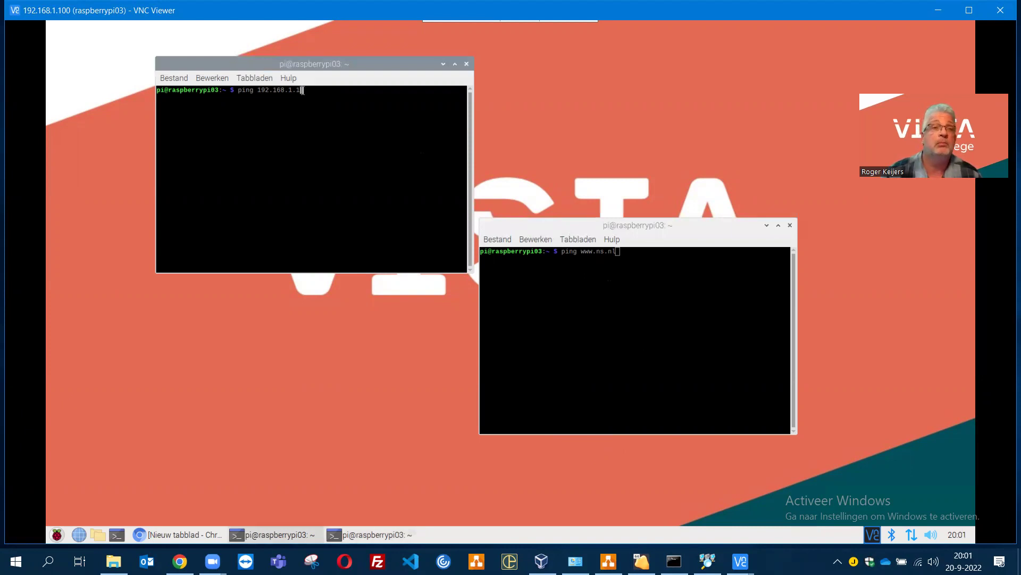
{"action": "key", "text": "Return"}
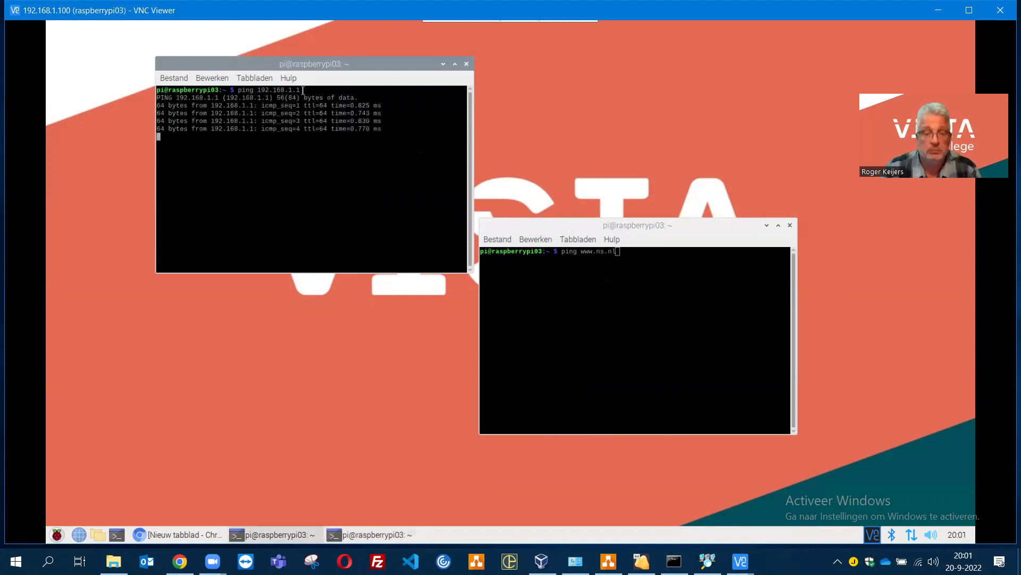
{"action": "key", "text": "ctrl+c"}
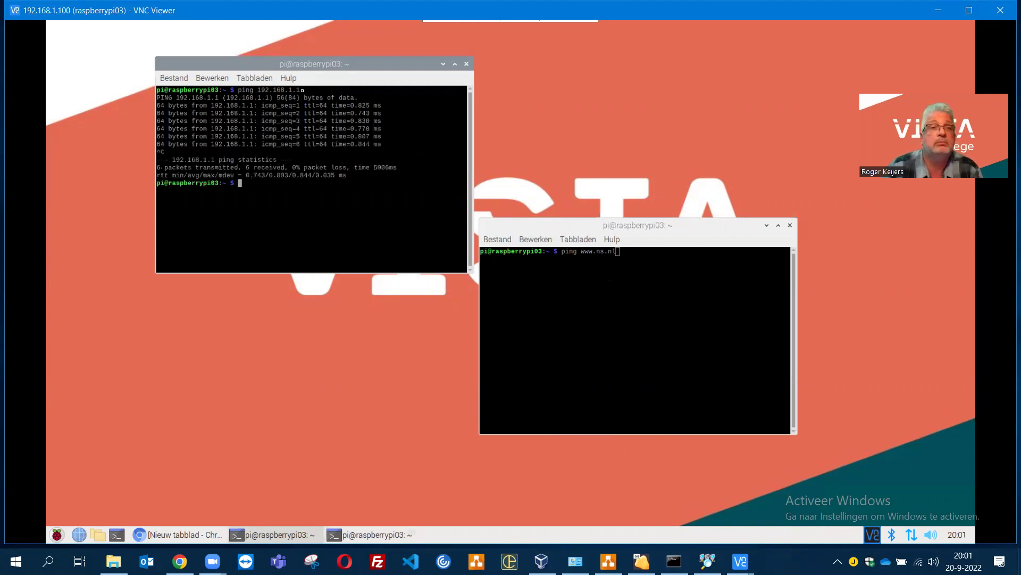
{"action": "left_click", "coordinate": [628, 253]}
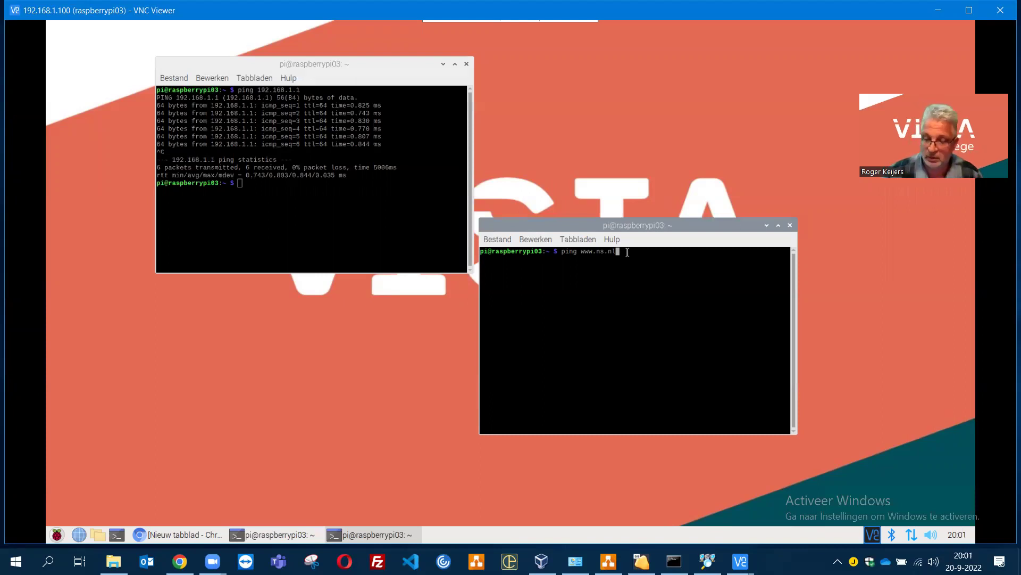
{"action": "key", "text": "Return"}
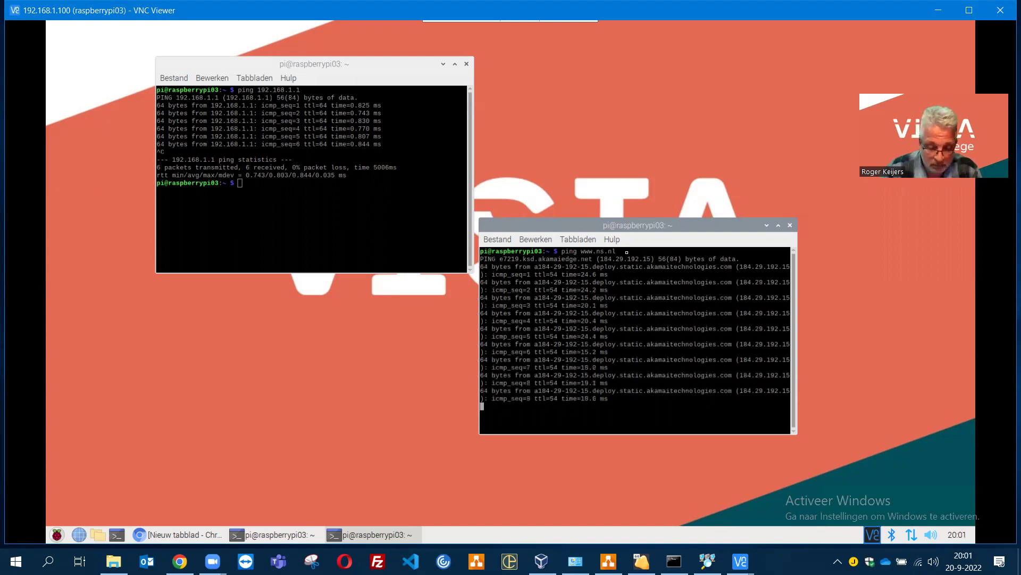
{"action": "key", "text": "ctrl+c"}
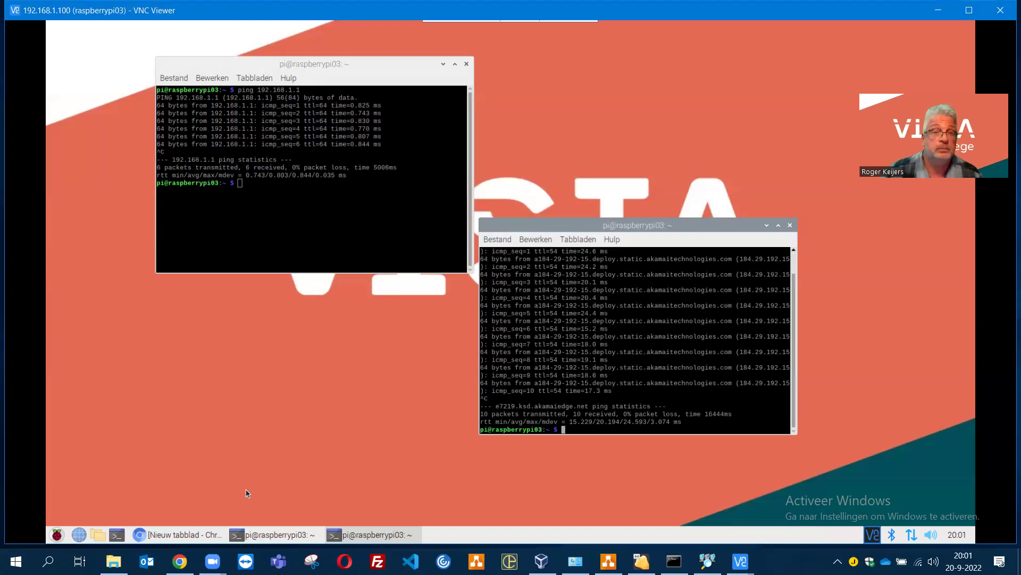
{"action": "left_click", "coordinate": [180, 536]}
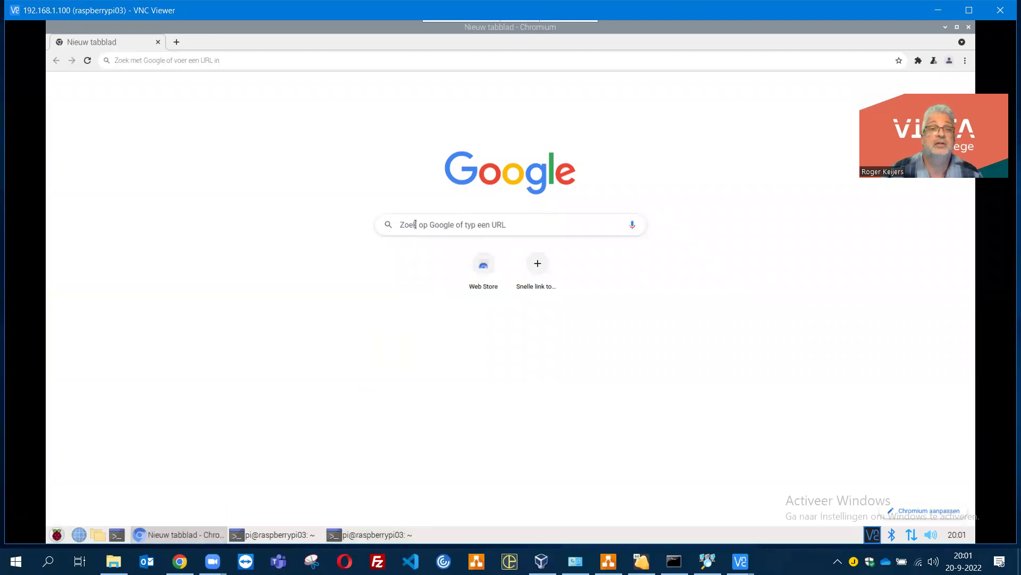
{"action": "left_click", "coordinate": [380, 64]}
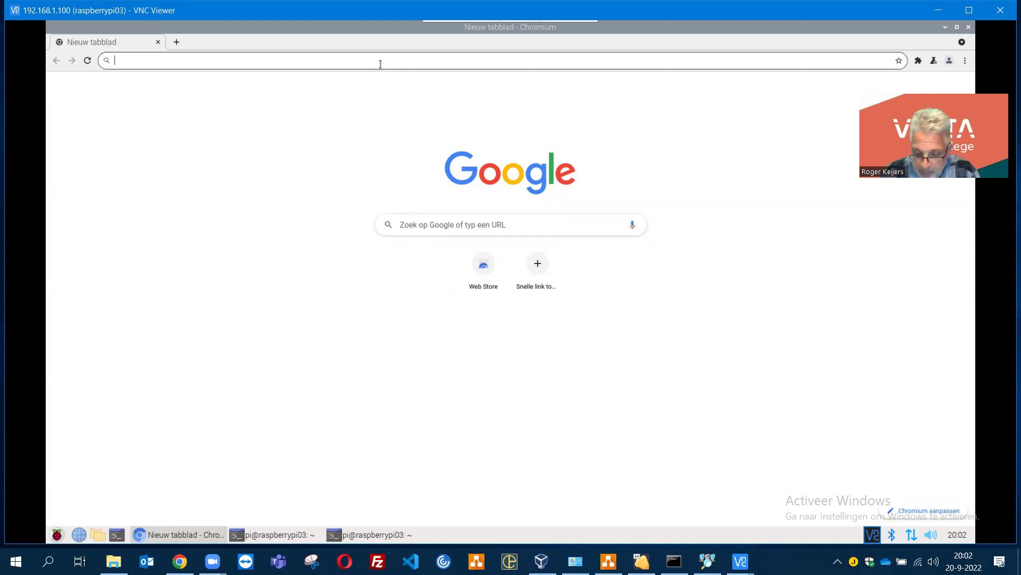
{"action": "type", "text": "www.ns"}
{"action": "type", "text": ".nl"}
{"action": "key", "text": "Return"}
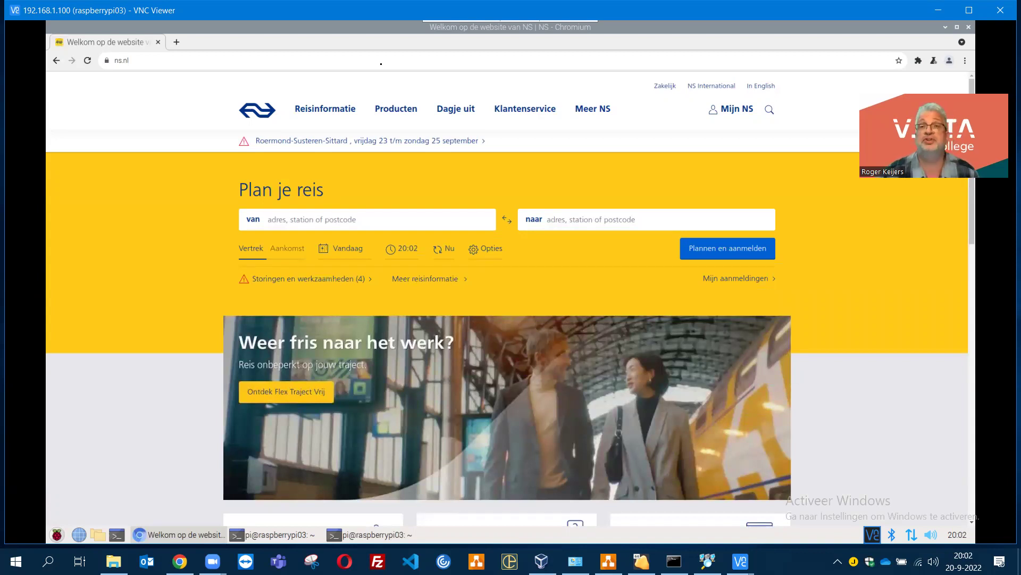
{"action": "left_click", "coordinate": [402, 116]}
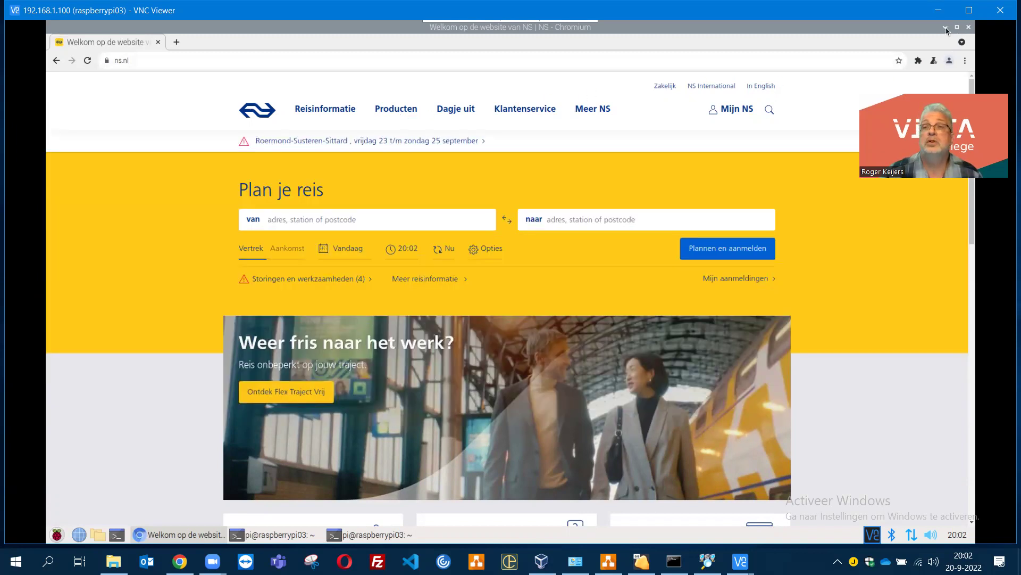
- Minimise Chromium to show the ping results and bring the draw.io diagram forward
{"action": "left_click", "coordinate": [946, 27]}
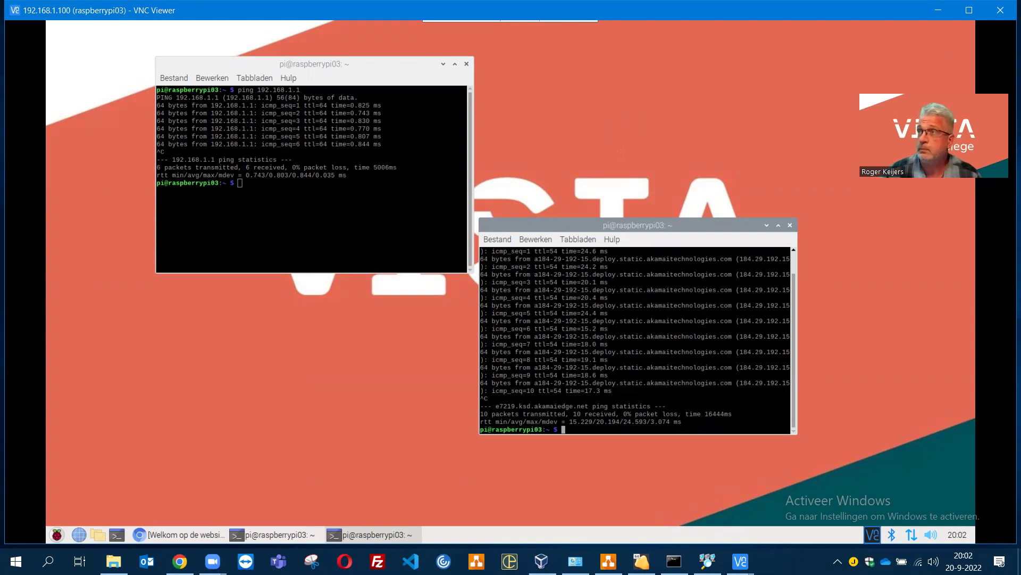
{"action": "left_click", "coordinate": [179, 561]}
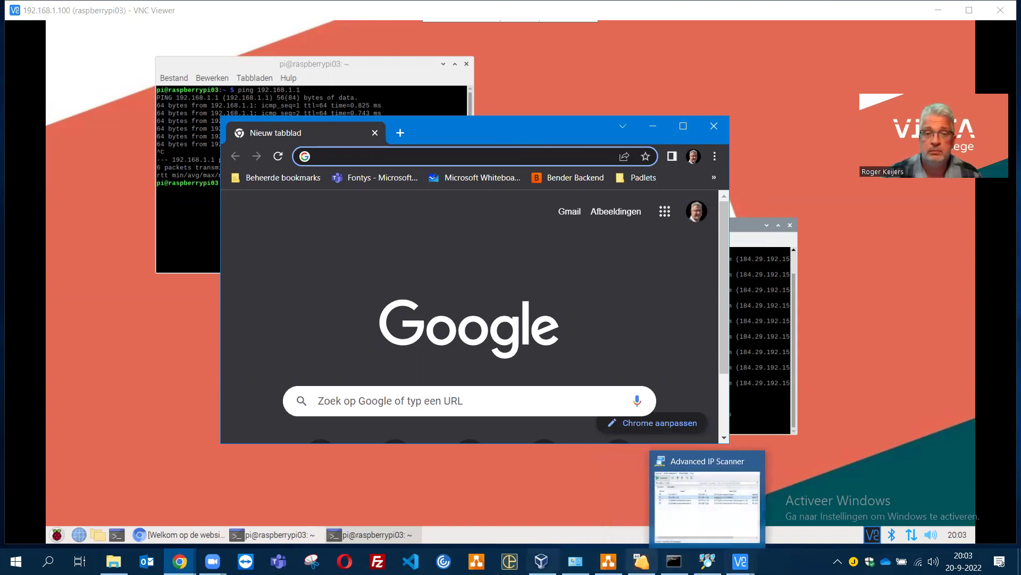
{"action": "left_click", "coordinate": [608, 561]}
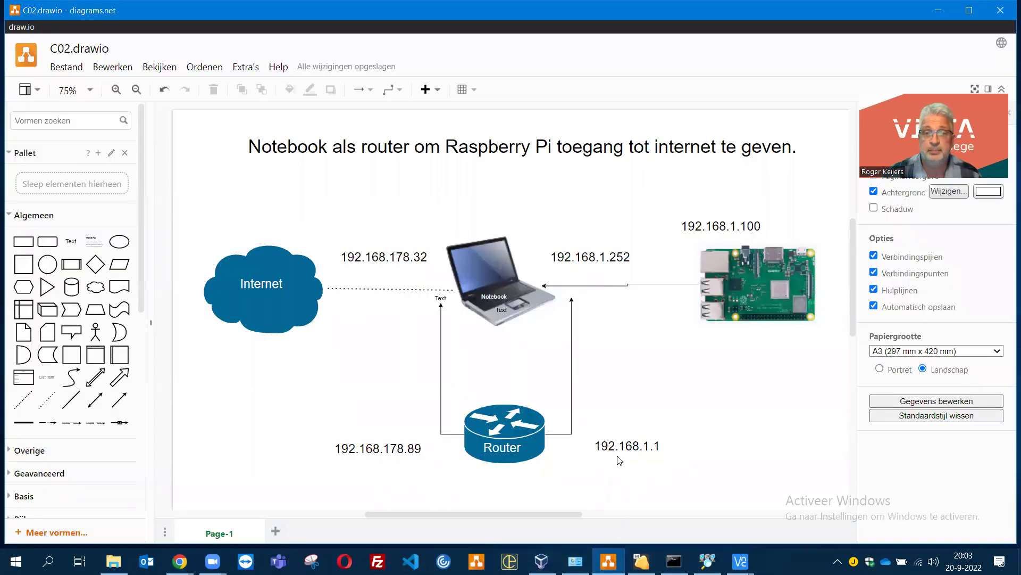
- Check the router's 192.168.1.1 label in the diagram and bring Chrome's new tab forward
{"action": "left_click", "coordinate": [617, 442]}
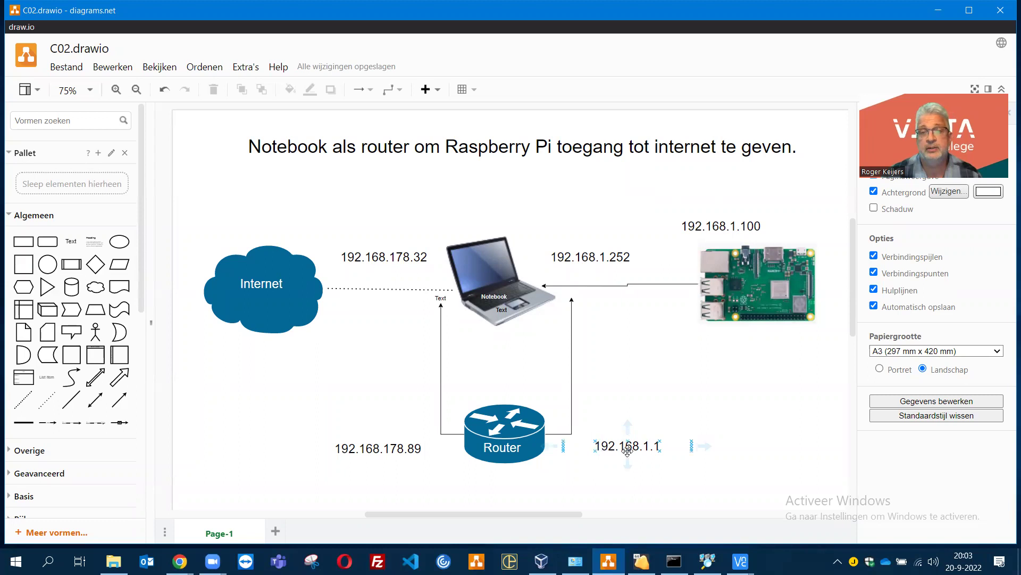
{"action": "left_click", "coordinate": [652, 404]}
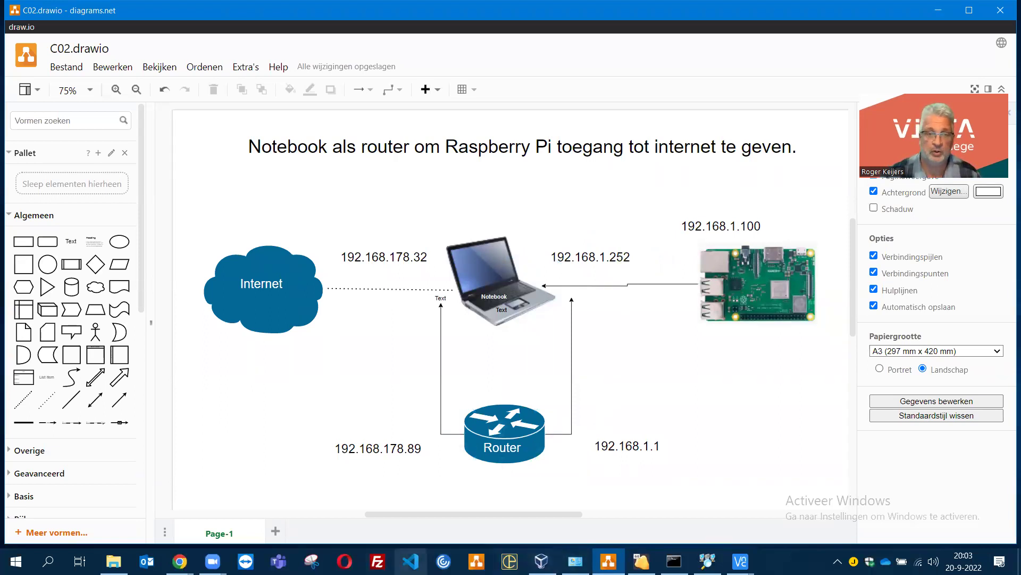
{"action": "mouse_move", "coordinate": [180, 561]}
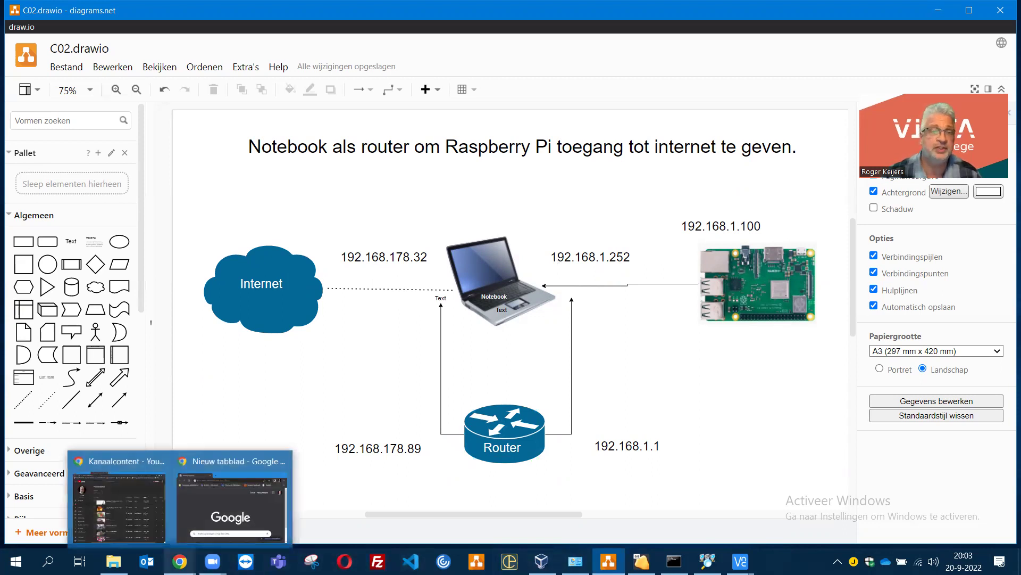
{"action": "left_click", "coordinate": [259, 513]}
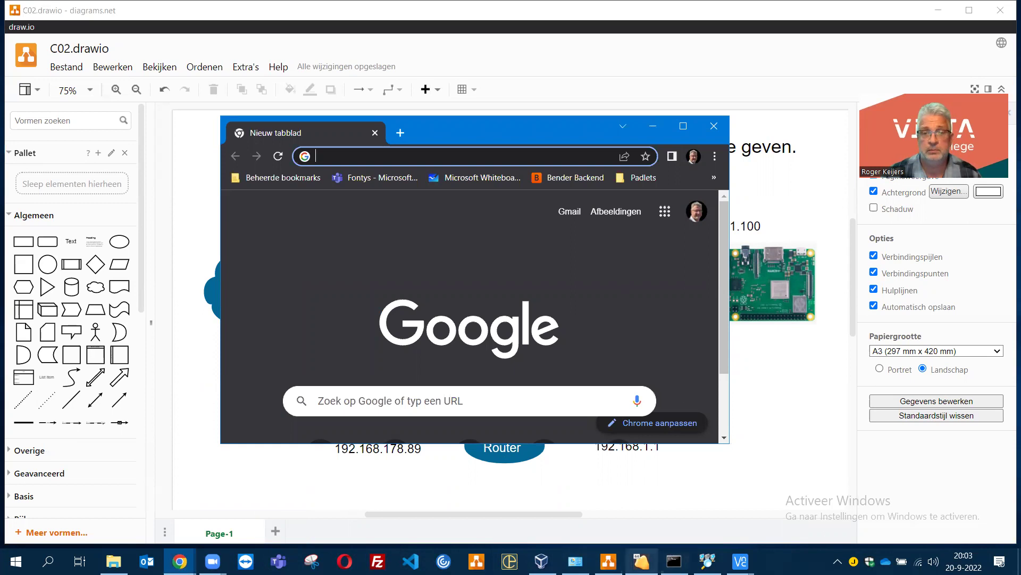
- Enlarge the pfSense VirtualBox console window and return to Chrome
{"action": "left_click", "coordinate": [641, 562]}
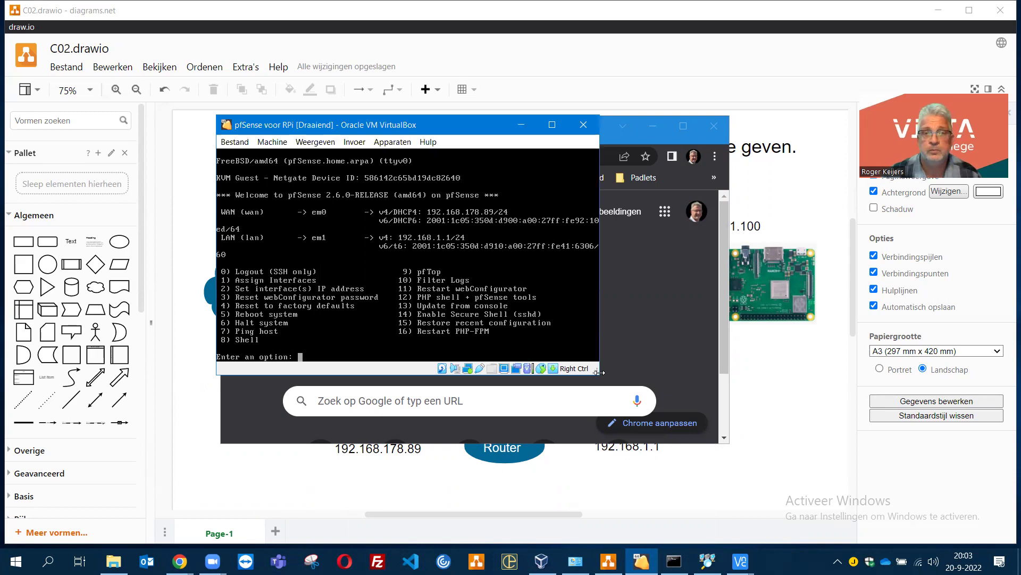
{"action": "left_click_drag", "start_coordinate": [599, 372], "coordinate": [694, 373]}
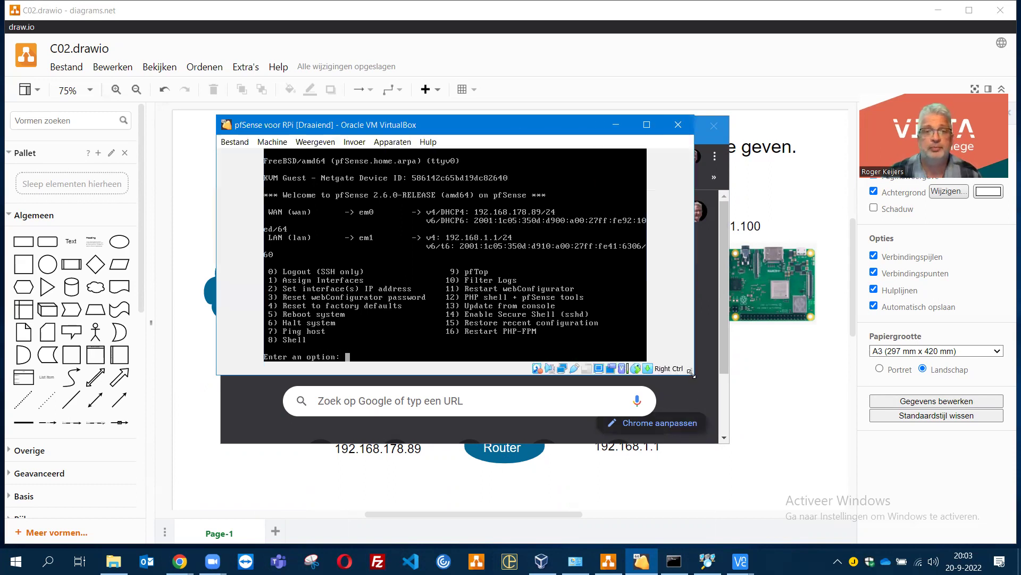
{"action": "left_click_drag", "start_coordinate": [691, 374], "coordinate": [737, 445]}
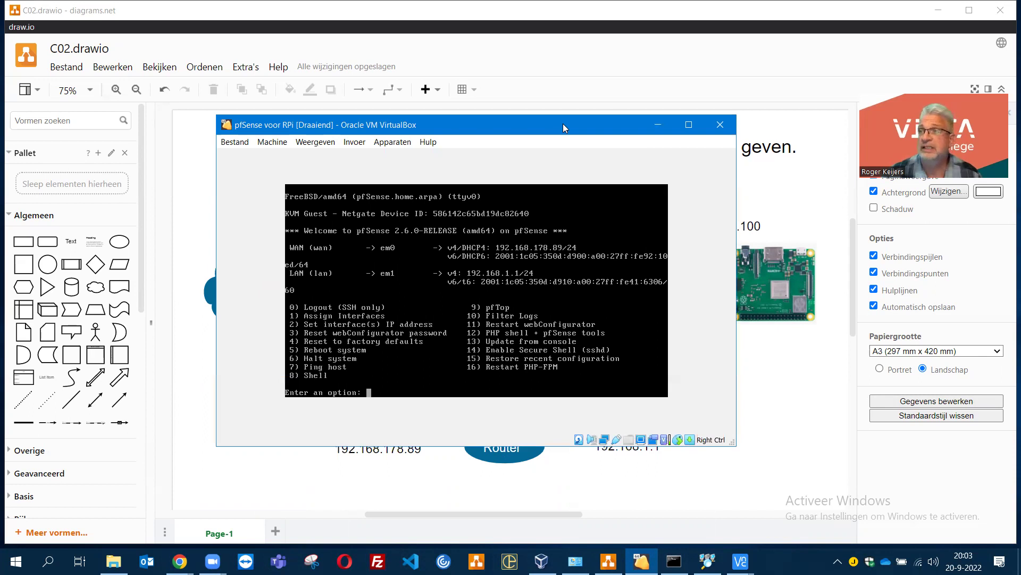
{"action": "key", "text": "super+3"}
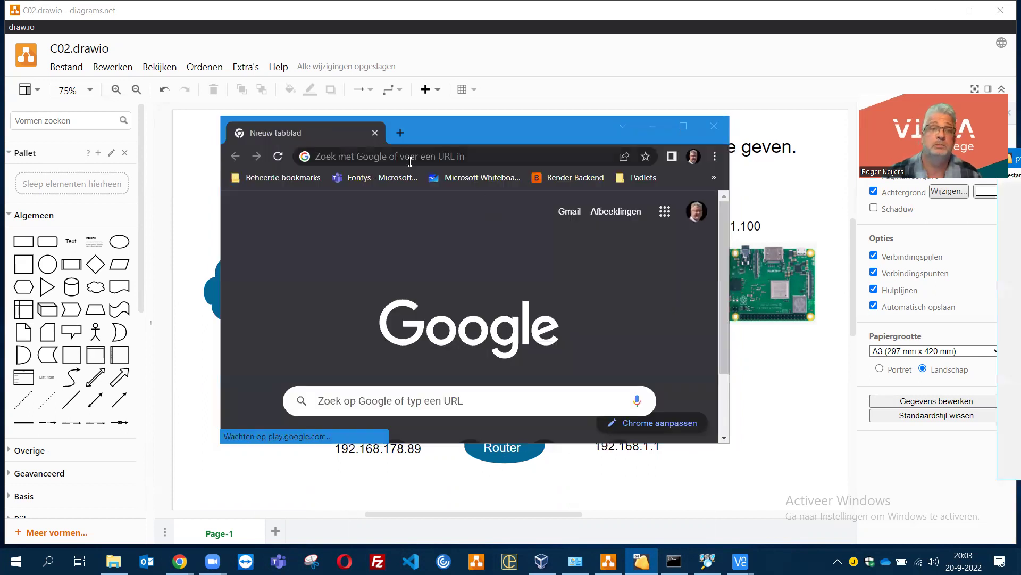
- Open 192.168.1.1 in maximised Chrome and proceed past the unsafe-certificate warning
{"action": "left_click", "coordinate": [395, 158]}
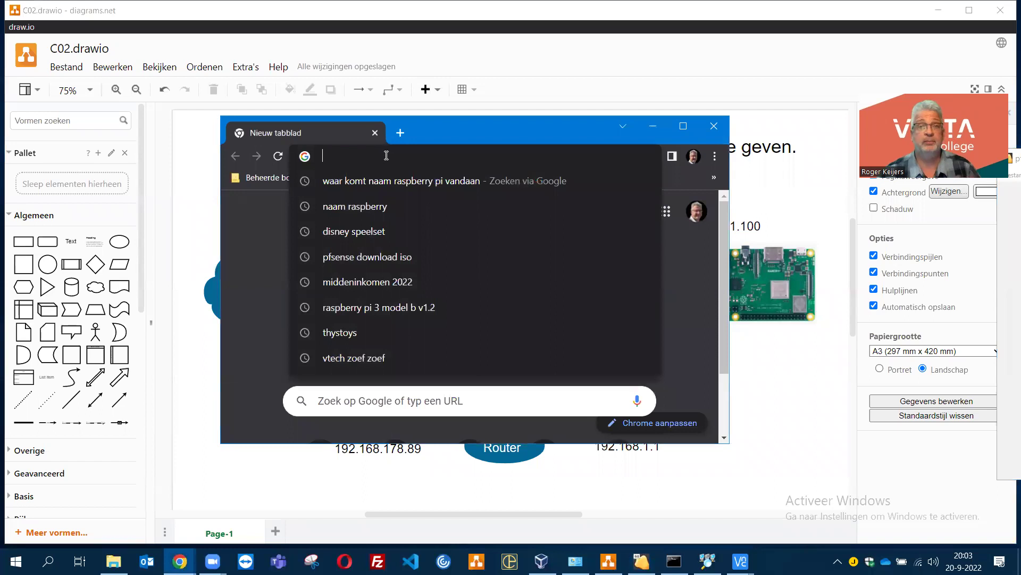
{"action": "type", "text": "192.1"}
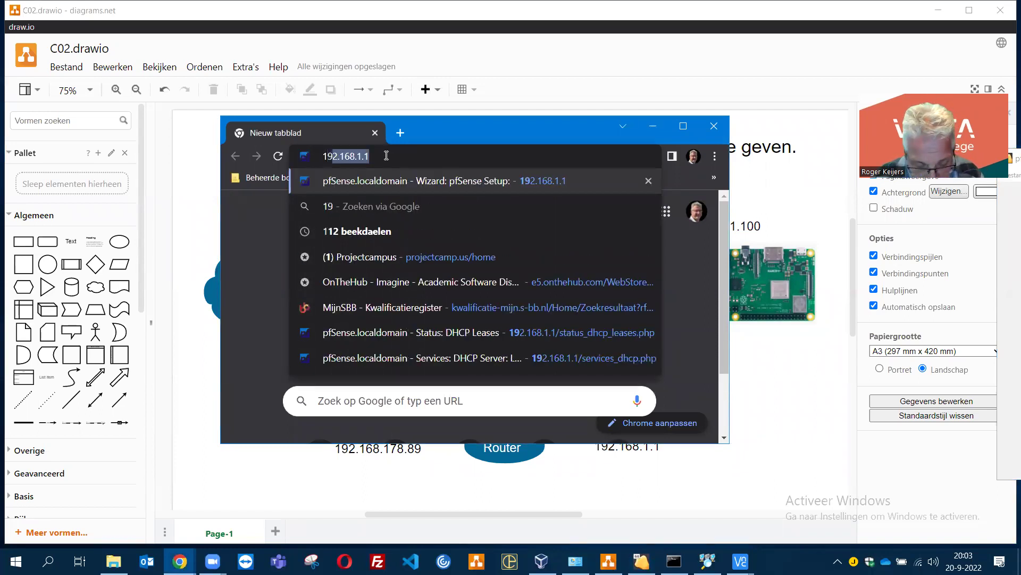
{"action": "type", "text": "68"}
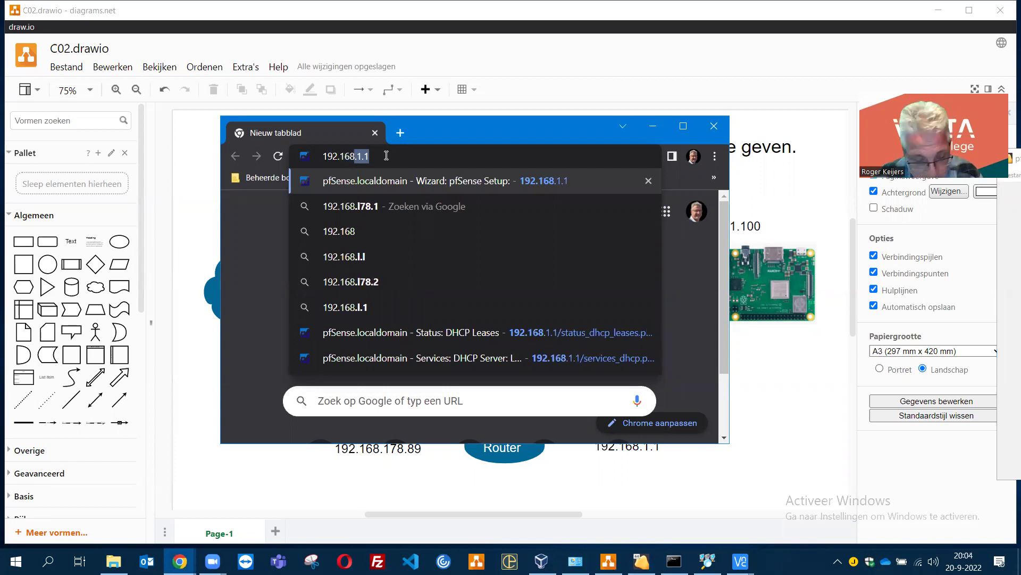
{"action": "type", "text": ".1.1"}
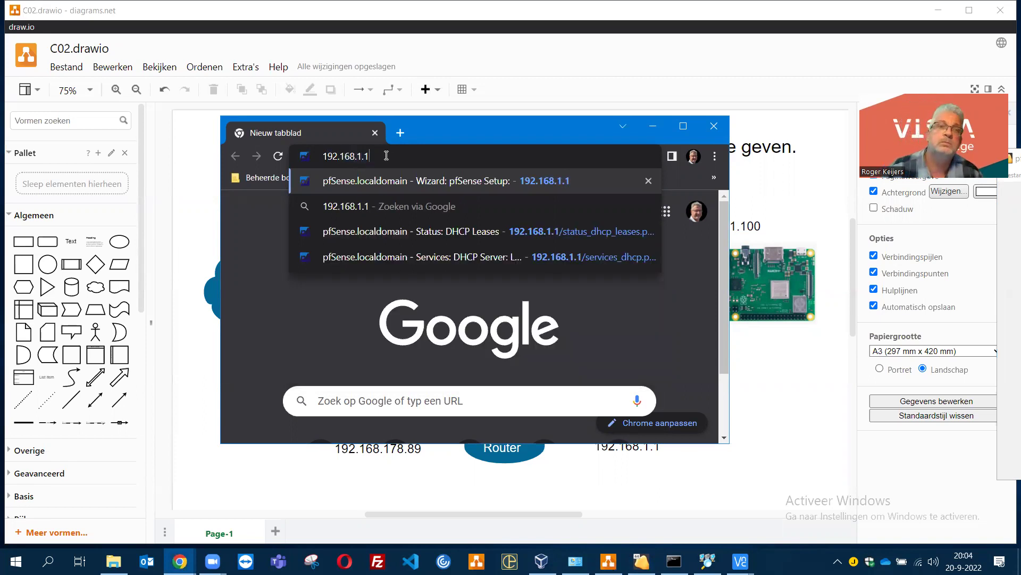
{"action": "key", "text": "Return"}
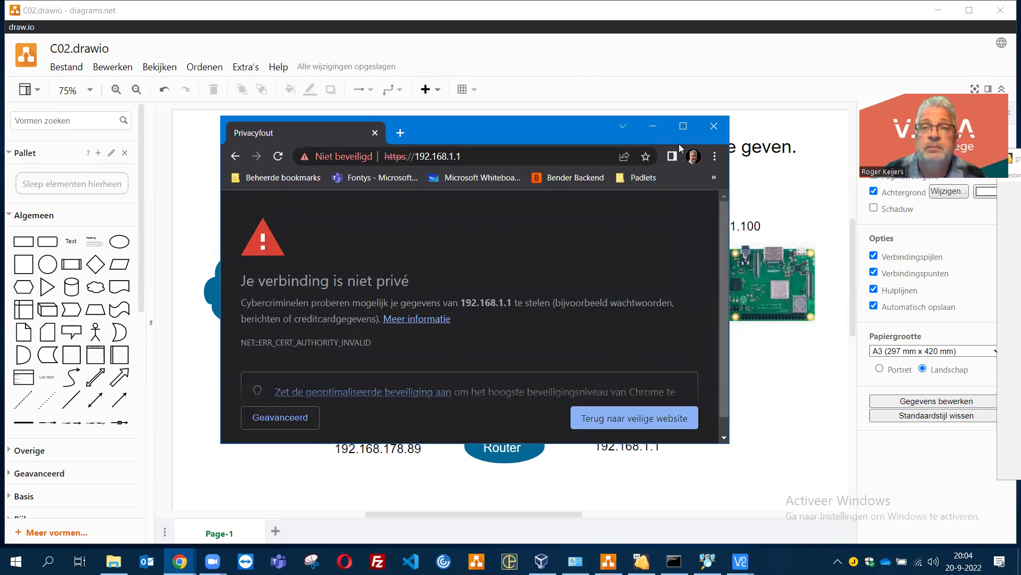
{"action": "left_click", "coordinate": [683, 127]}
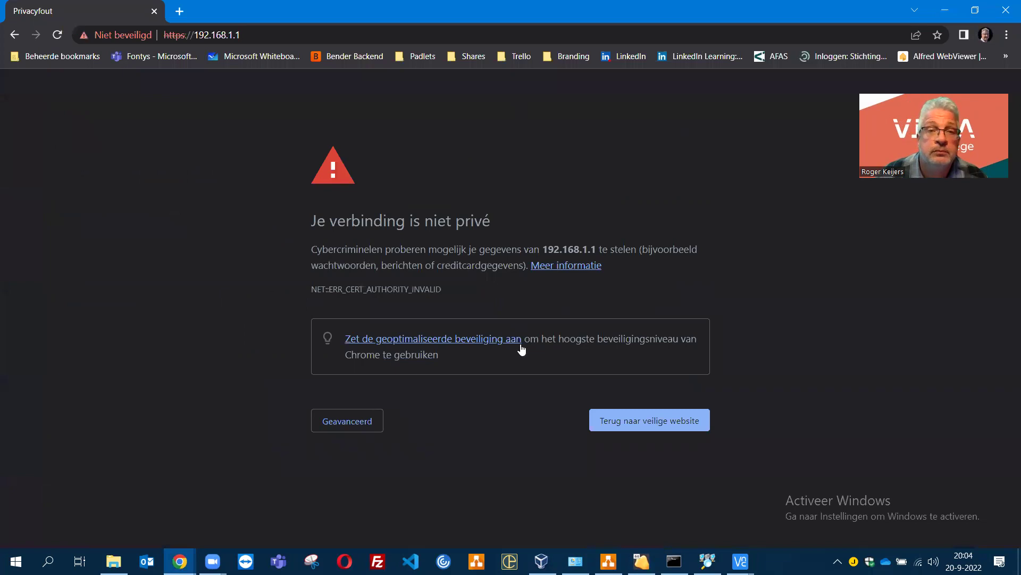
{"action": "left_click", "coordinate": [354, 425]}
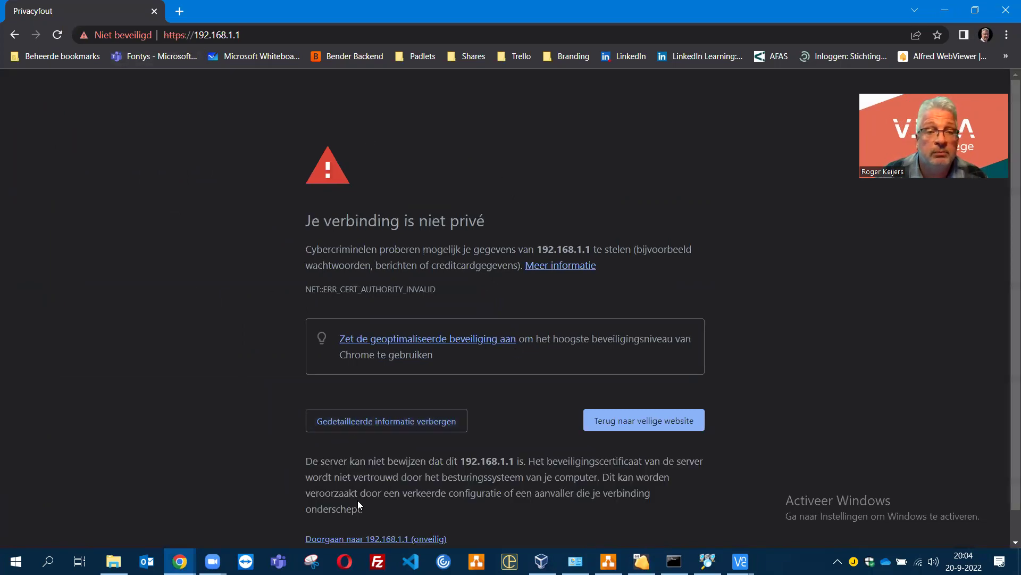
{"action": "scroll", "coordinate": [358, 500], "scroll_direction": "down", "scroll_amount": 1}
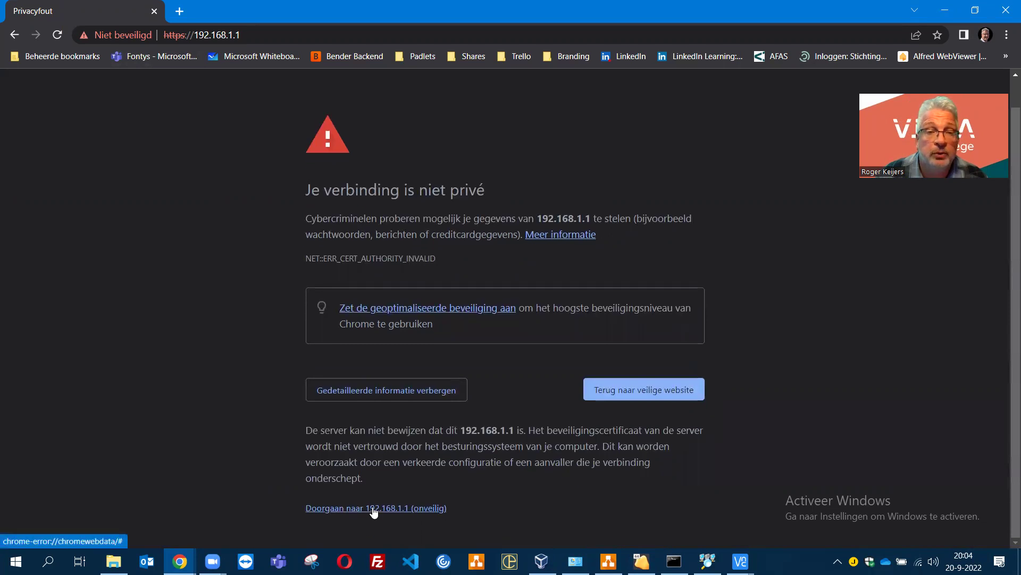
{"action": "left_click", "coordinate": [374, 508]}
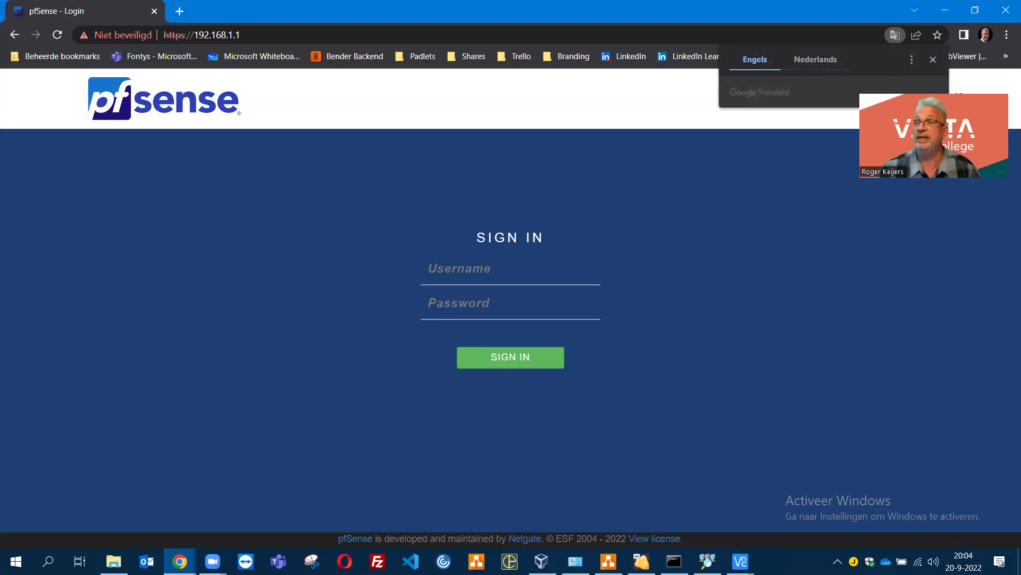
- Sign in to pfSense as admin with the default password
{"action": "key", "text": "alt+Tab"}
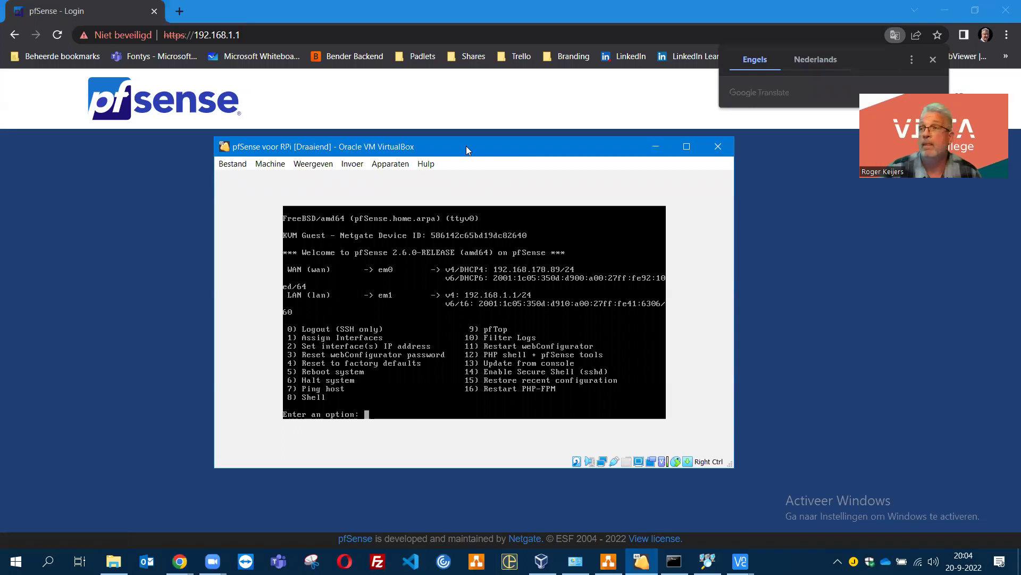
{"action": "left_click", "coordinate": [656, 146]}
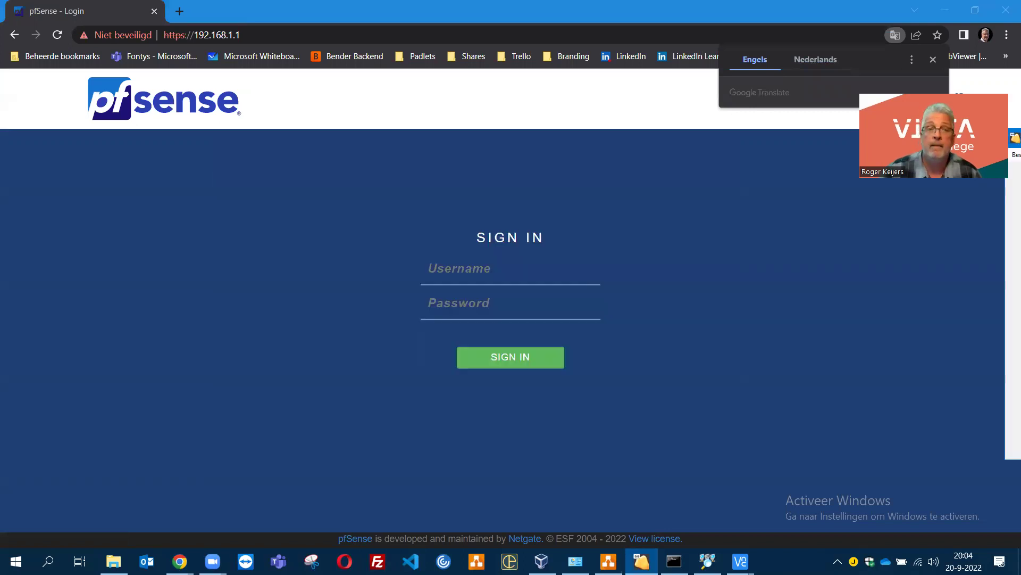
{"action": "left_click", "coordinate": [442, 271]}
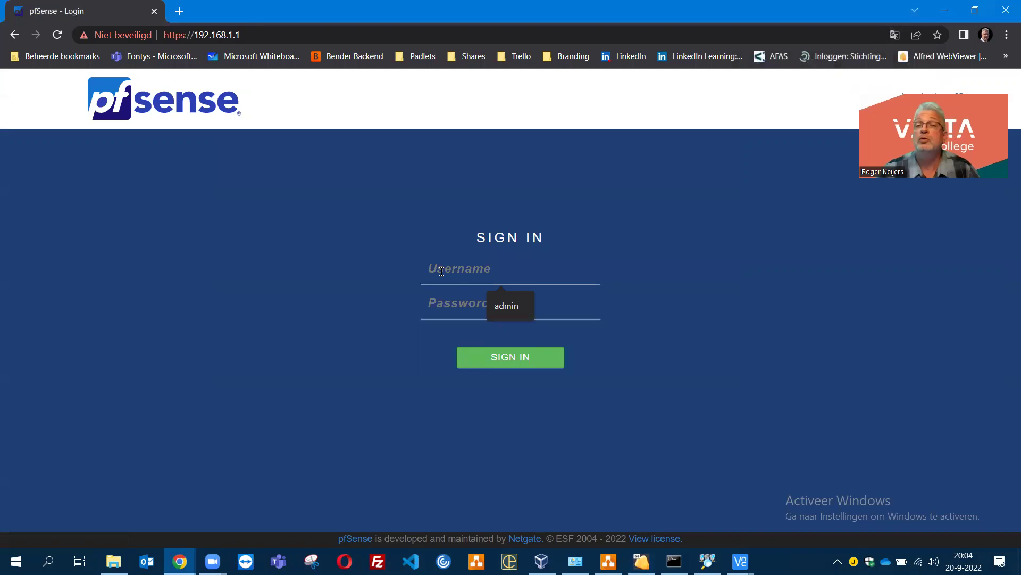
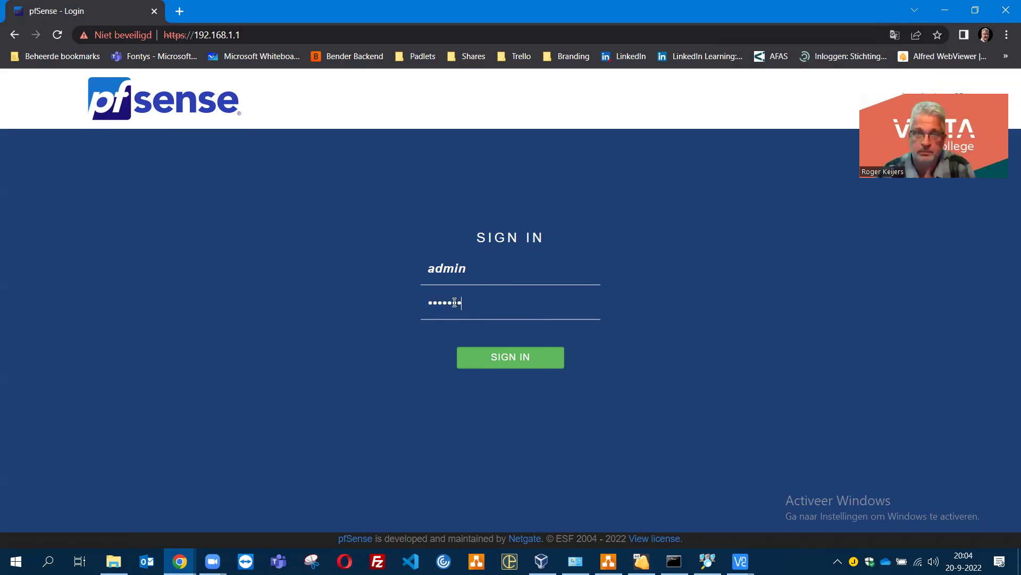
{"action": "left_click", "coordinate": [522, 358]}
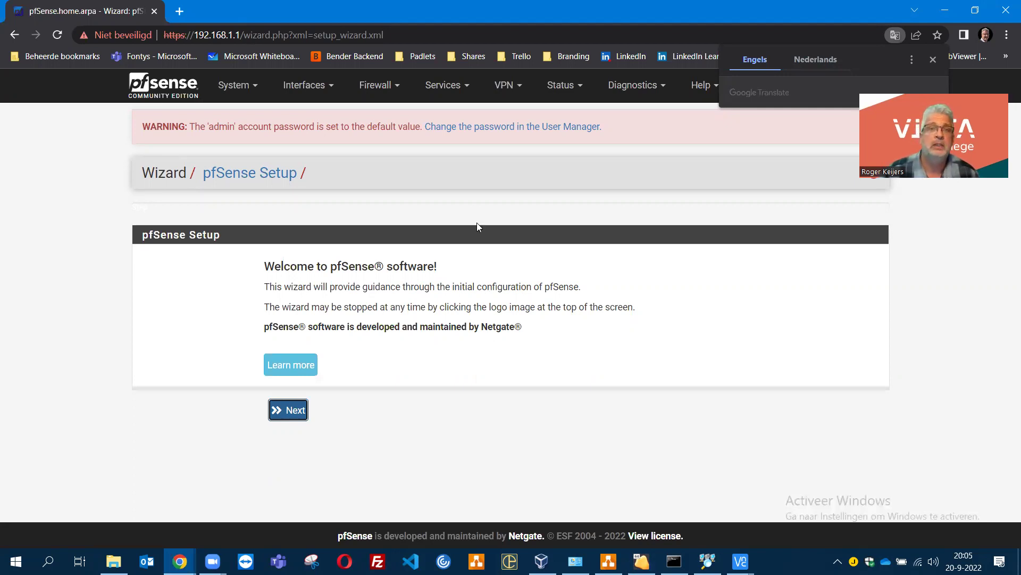
- Browse the pfSense menus, then open Services > DHCP Server for LAN
{"action": "left_click", "coordinate": [460, 88]}
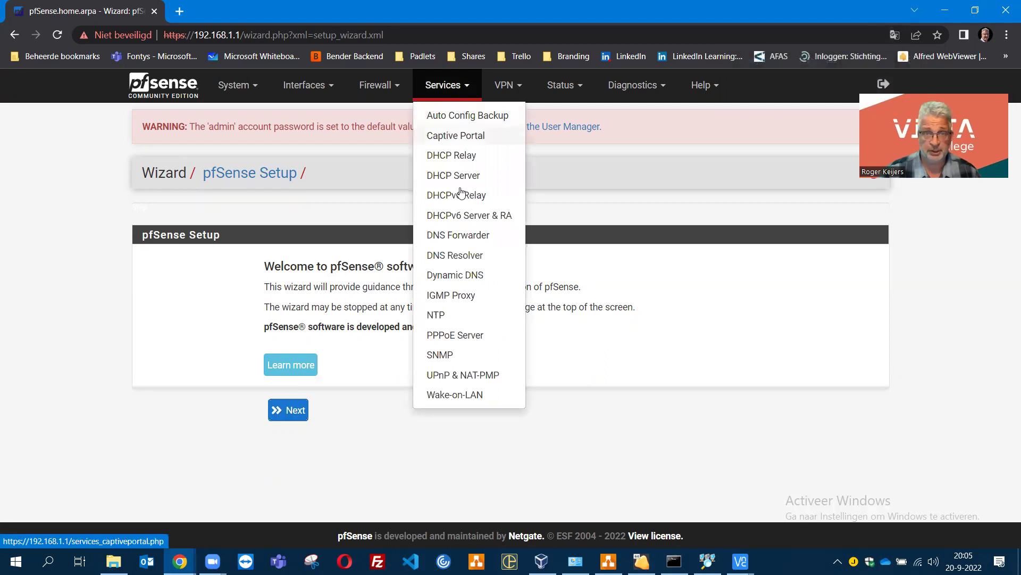
{"action": "left_click", "coordinate": [382, 87]}
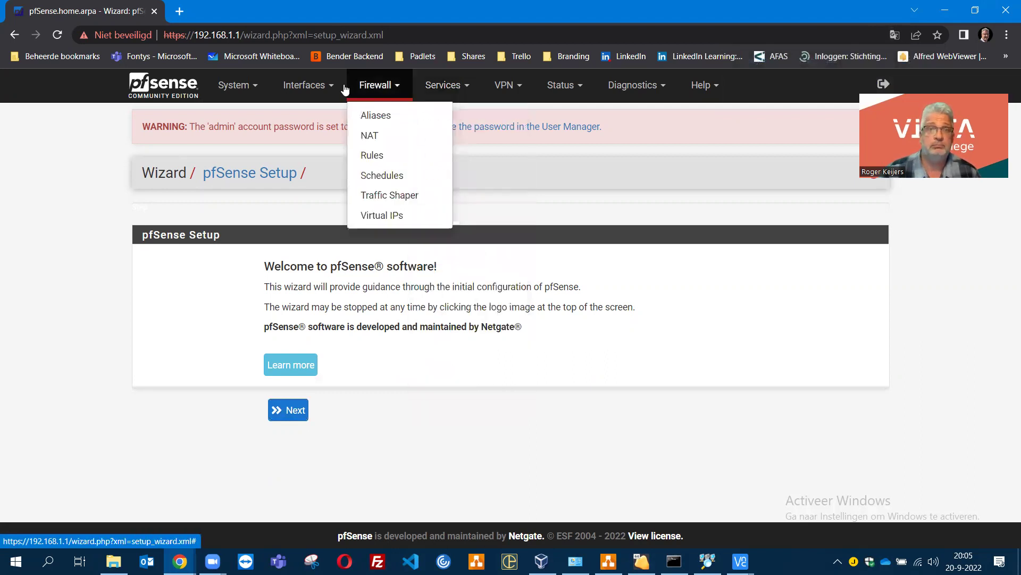
{"action": "left_click", "coordinate": [312, 87]}
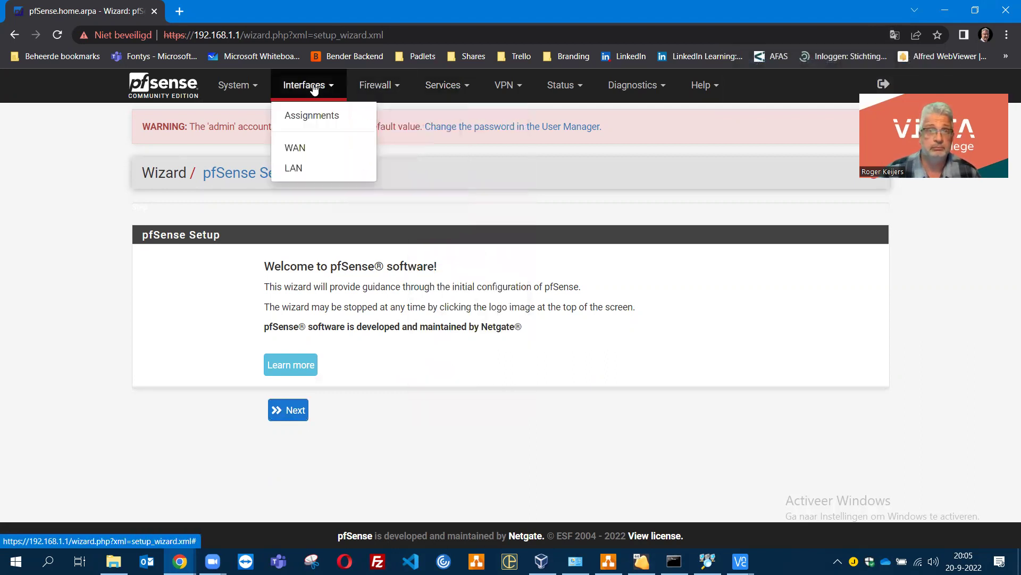
{"action": "left_click", "coordinate": [511, 85]}
{"action": "left_click", "coordinate": [567, 87]}
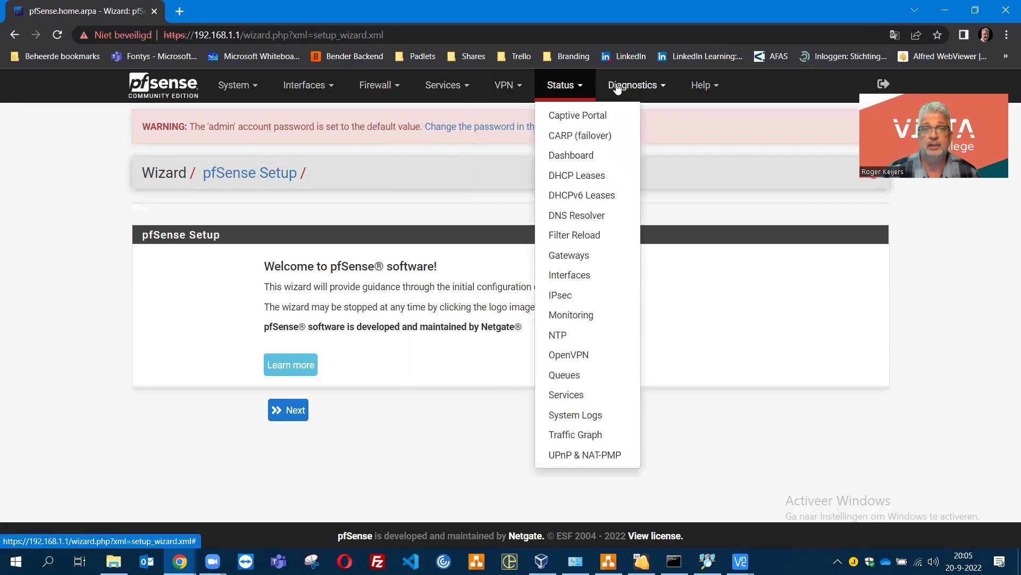
{"action": "left_click", "coordinate": [654, 87]}
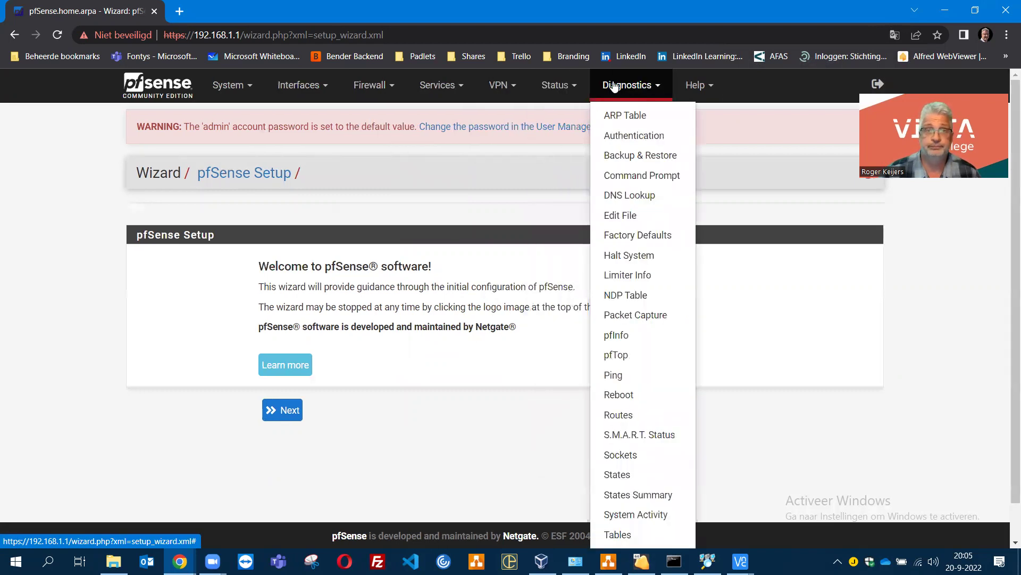
{"action": "left_click", "coordinate": [447, 86]}
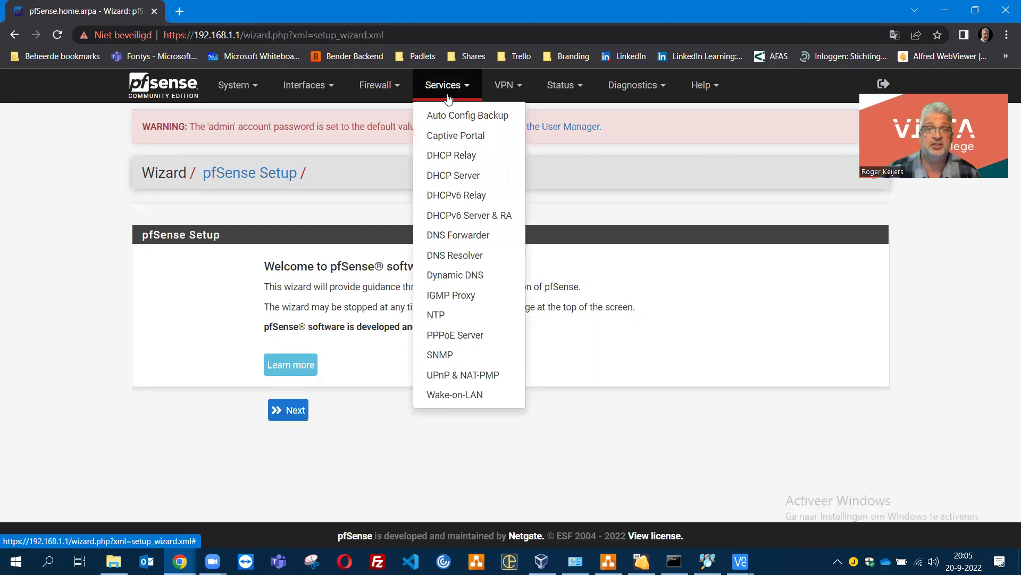
{"action": "left_click", "coordinate": [454, 177]}
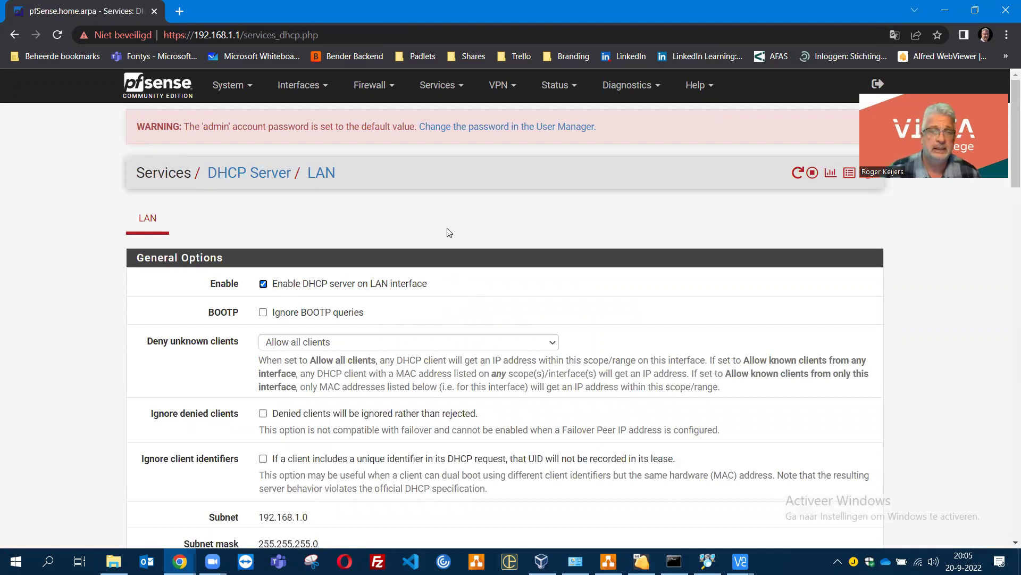
- Highlight the DHCP range From 192.168.1.100 and To 192.168.1.199
{"action": "scroll", "coordinate": [449, 233], "scroll_direction": "down", "scroll_amount": 3}
{"action": "scroll", "coordinate": [448, 227], "scroll_direction": "down", "scroll_amount": 2}
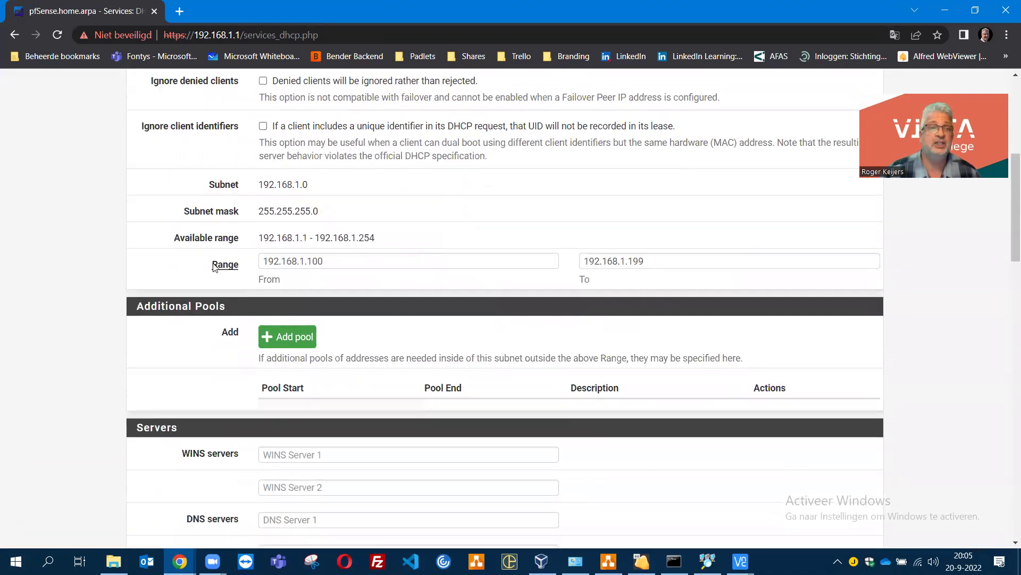
{"action": "left_click_drag", "start_coordinate": [344, 262], "coordinate": [257, 266]}
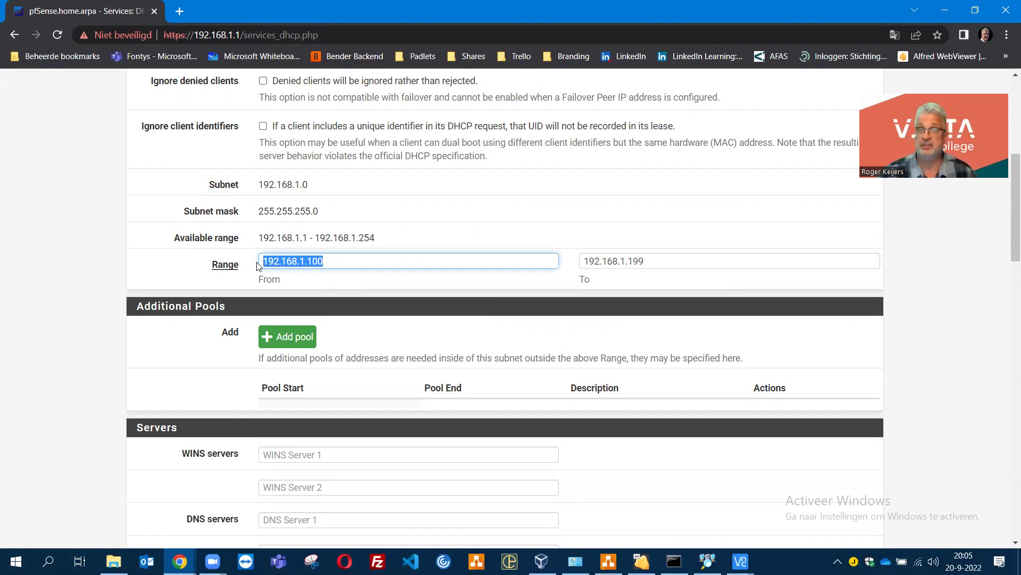
{"action": "left_click", "coordinate": [585, 263]}
{"action": "left_click_drag", "start_coordinate": [629, 261], "coordinate": [648, 260]}
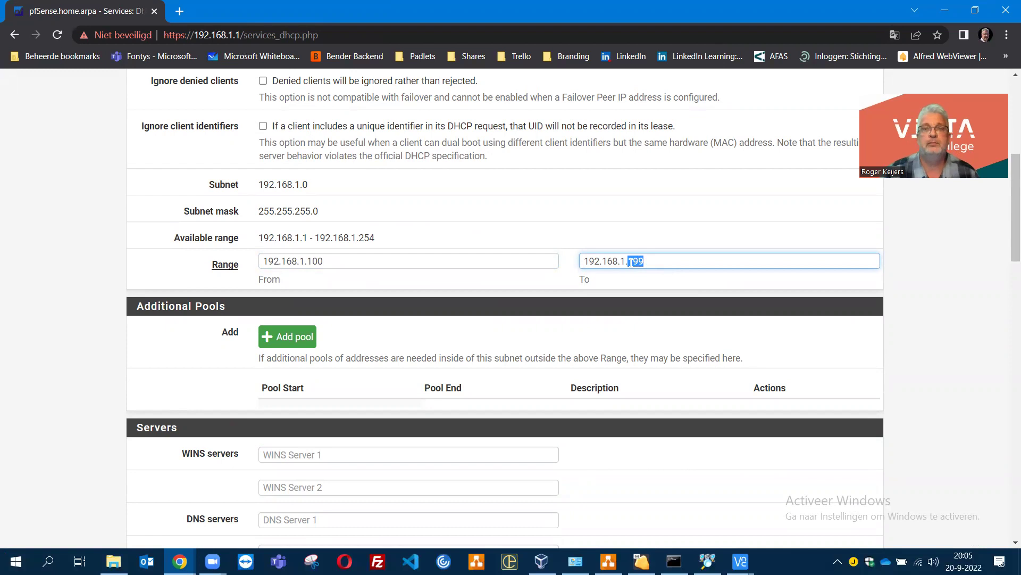
{"action": "left_click_drag", "start_coordinate": [307, 261], "coordinate": [331, 260]}
{"action": "left_click_drag", "start_coordinate": [629, 261], "coordinate": [653, 261]}
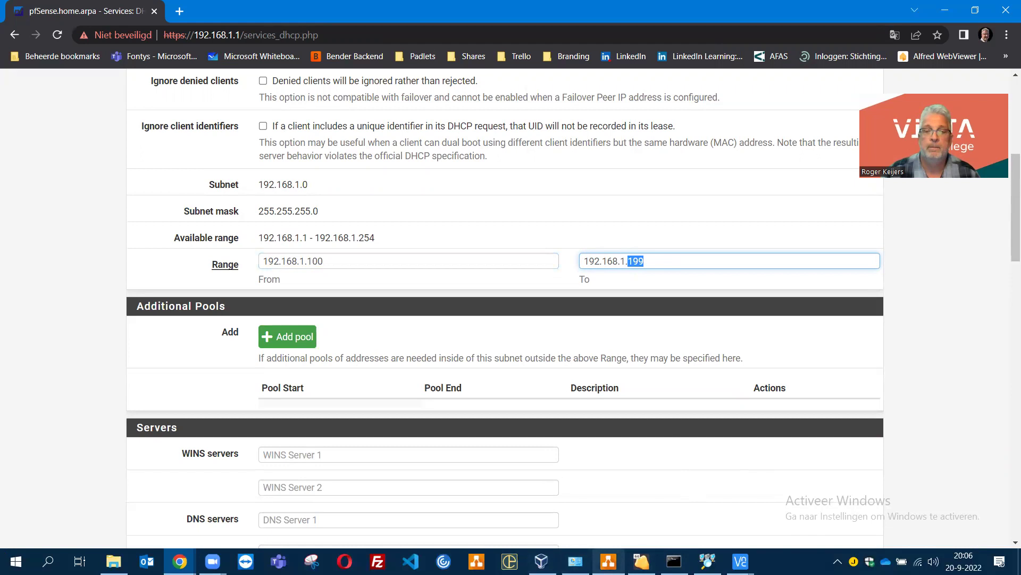
- Glance at the network diagram, then return to pfSense's Status menu
{"action": "left_click", "coordinate": [608, 562]}
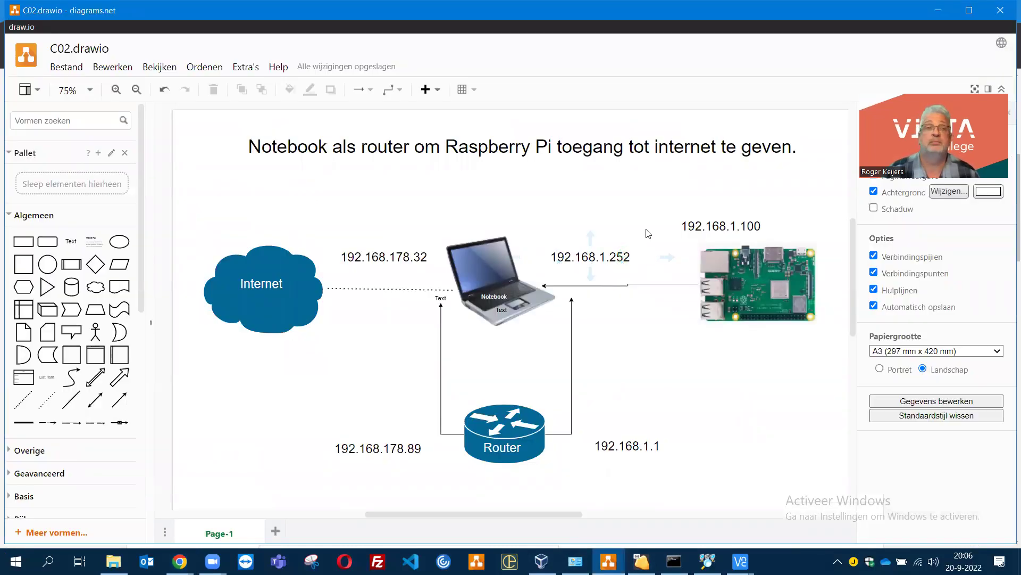
{"action": "left_click", "coordinate": [939, 10]}
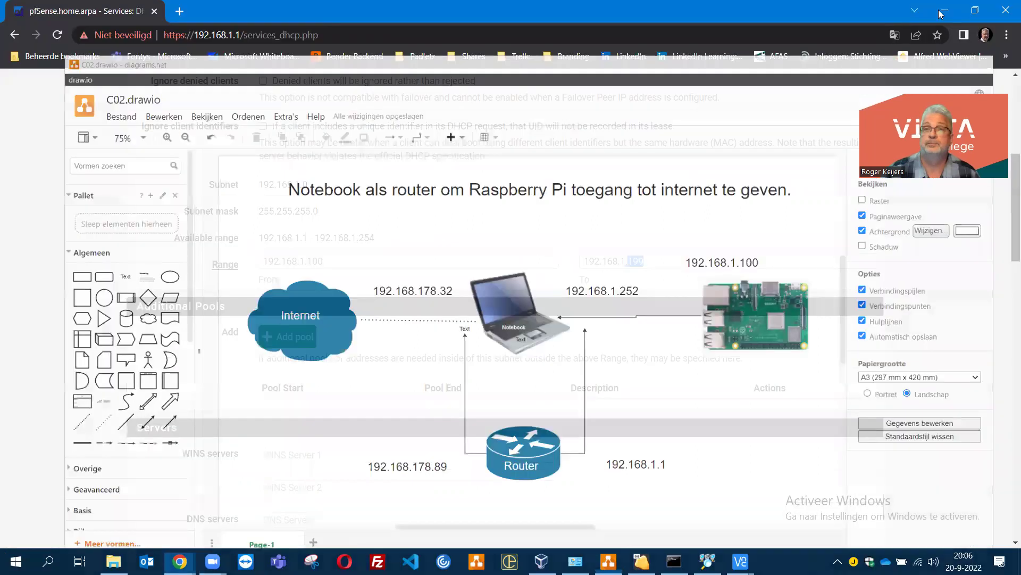
{"action": "scroll", "coordinate": [534, 218], "scroll_direction": "up", "scroll_amount": 3}
{"action": "scroll", "coordinate": [534, 219], "scroll_direction": "up", "scroll_amount": 3}
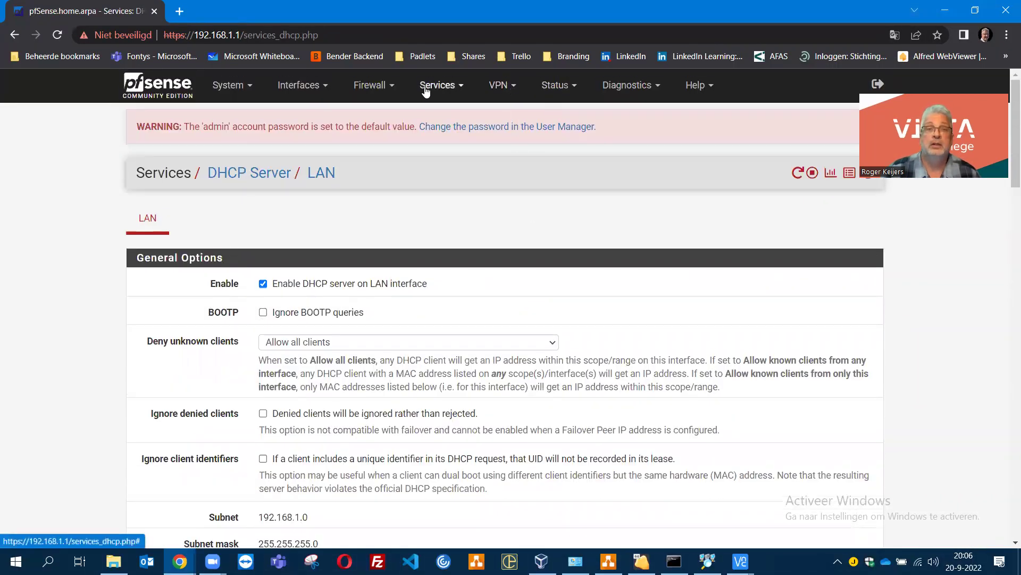
{"action": "left_click", "coordinate": [555, 87]}
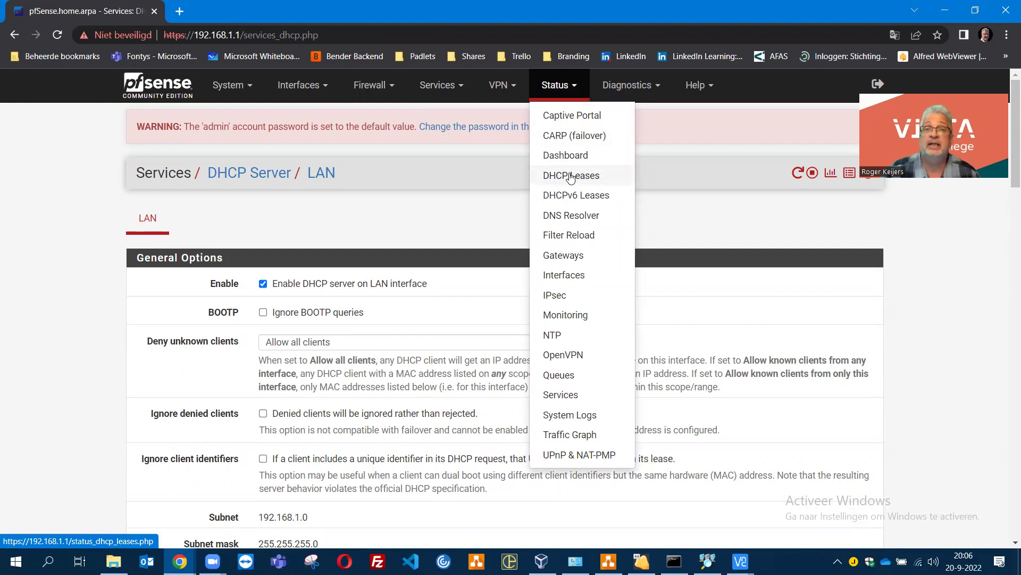
- Open Status > DHCP Leases, highlight raspberrypi03's 192.168.1.100 and MAC, then minimise the browser
{"action": "left_click", "coordinate": [571, 177]}
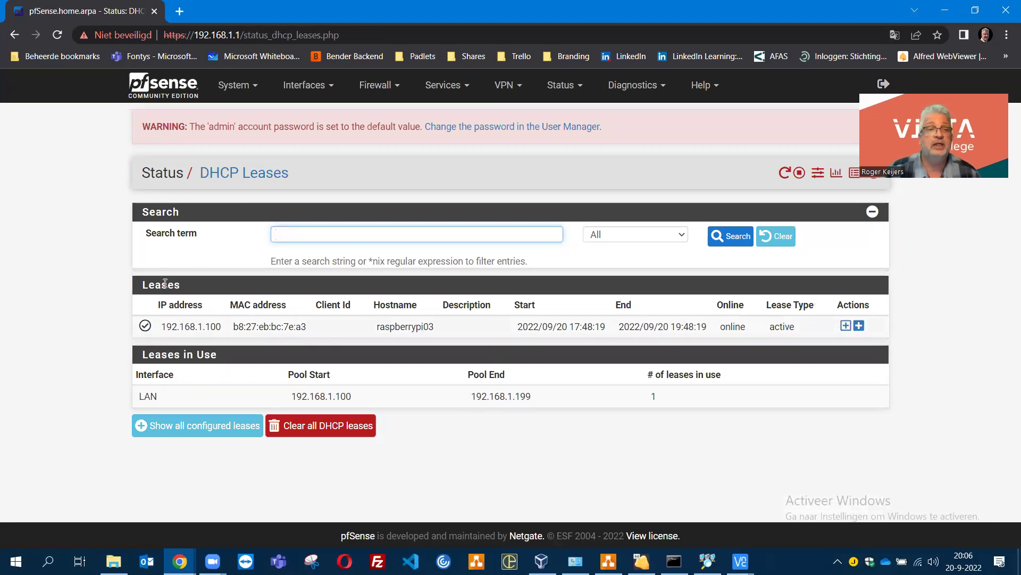
{"action": "left_click_drag", "start_coordinate": [161, 327], "coordinate": [223, 330]}
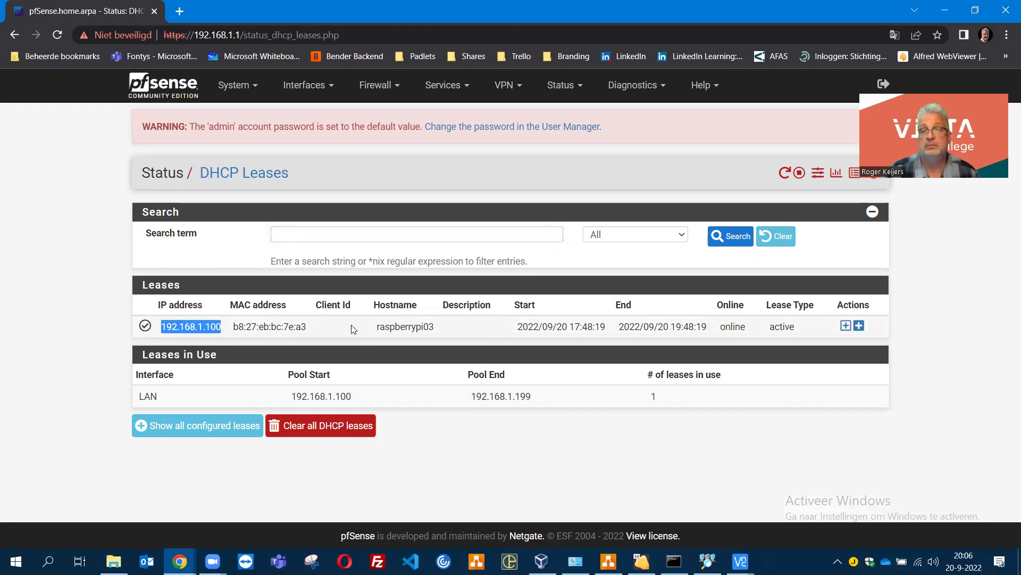
{"action": "left_click", "coordinate": [234, 327]}
{"action": "left_click_drag", "start_coordinate": [235, 327], "coordinate": [307, 326]}
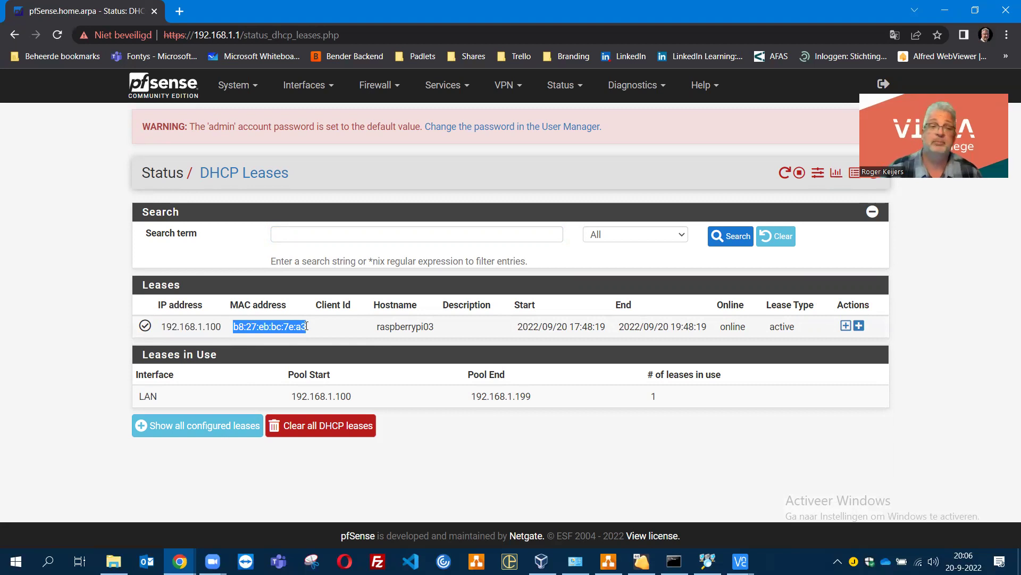
{"action": "left_click", "coordinate": [945, 12]}
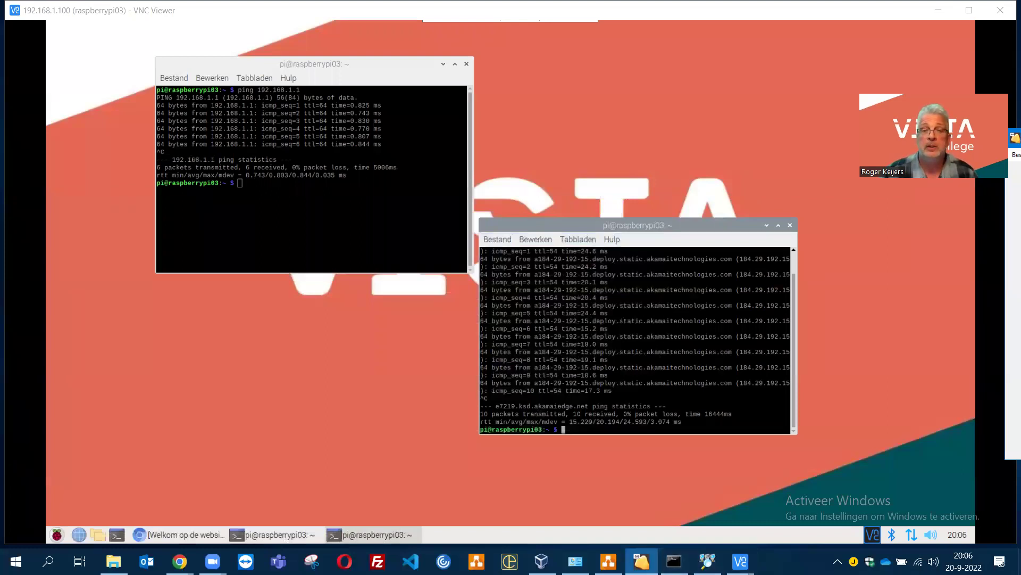
- Bring the C02.drawio network diagram back to the front after checking the Pi's ping results
{"action": "left_click", "coordinate": [608, 561]}
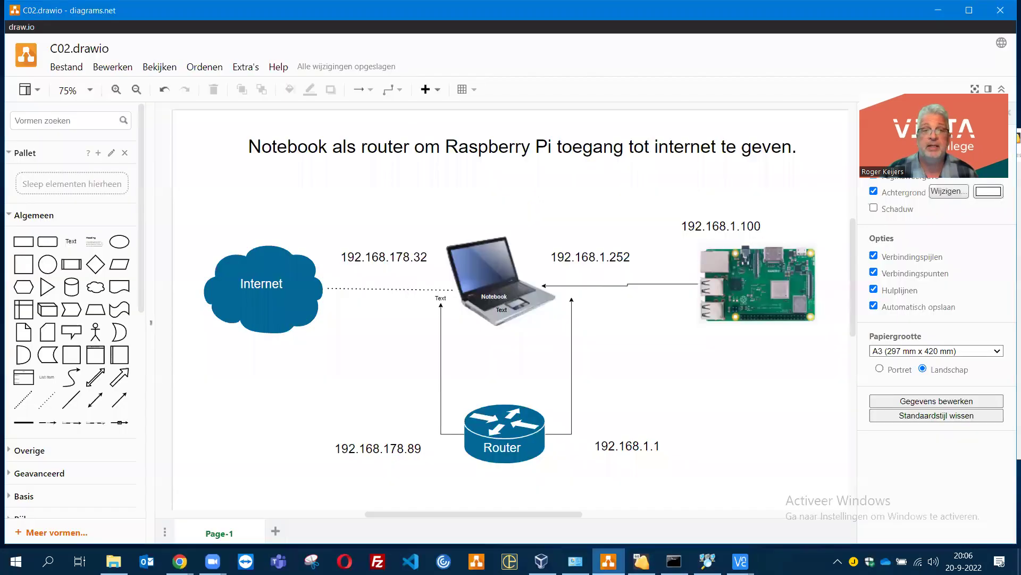